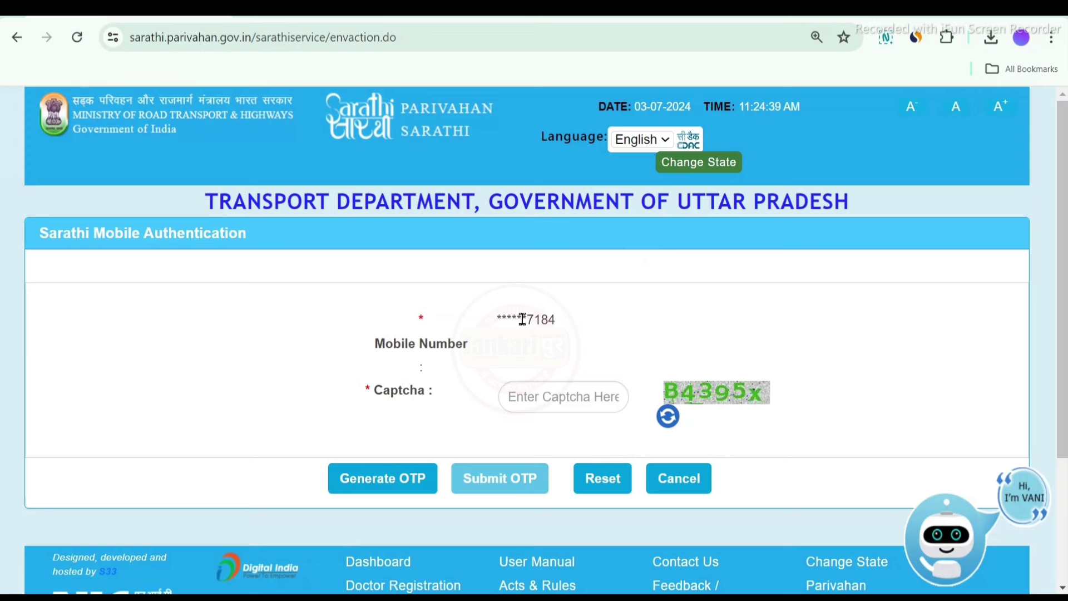
Verify the registered mobile number with the received OTP and captcha to reach the DL services list
{"action": "left_click_drag", "start_coordinate": [522, 319], "coordinate": [556, 318]}
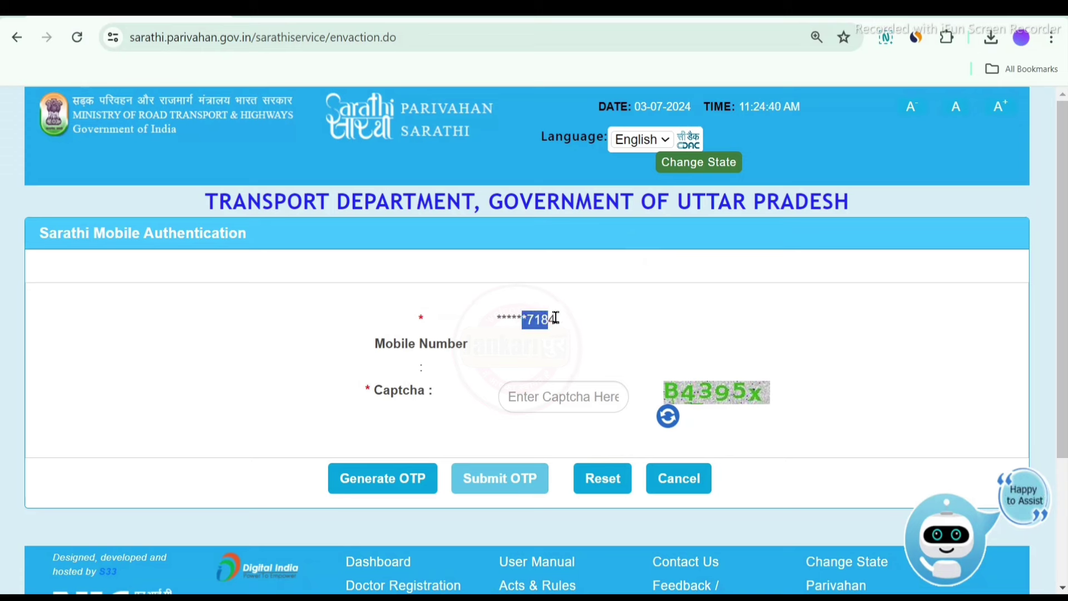
{"action": "left_click", "coordinate": [650, 333]}
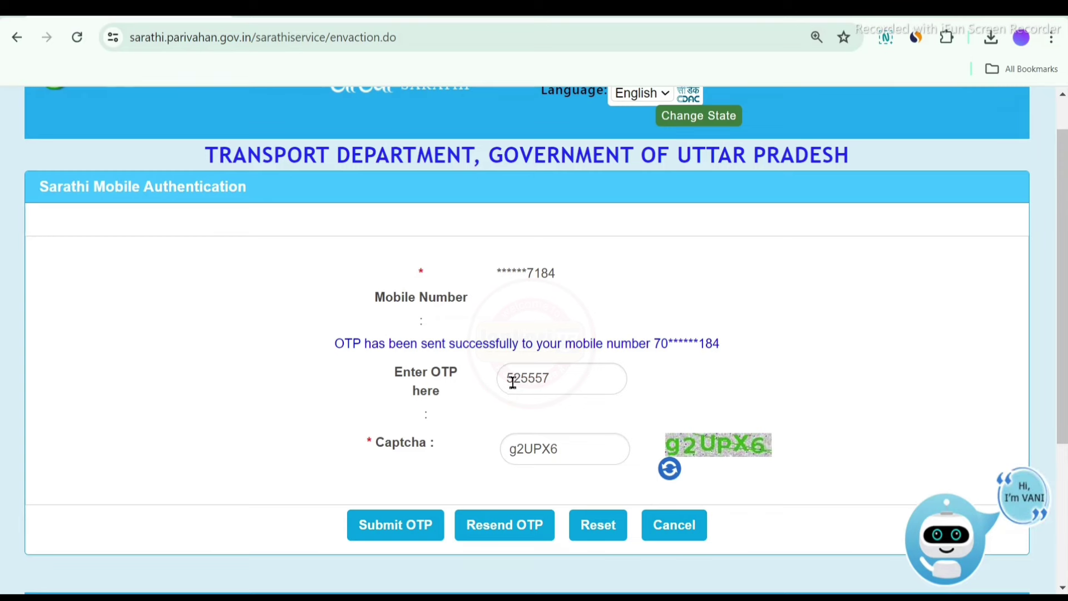
{"action": "left_click_drag", "start_coordinate": [512, 379], "coordinate": [663, 441]}
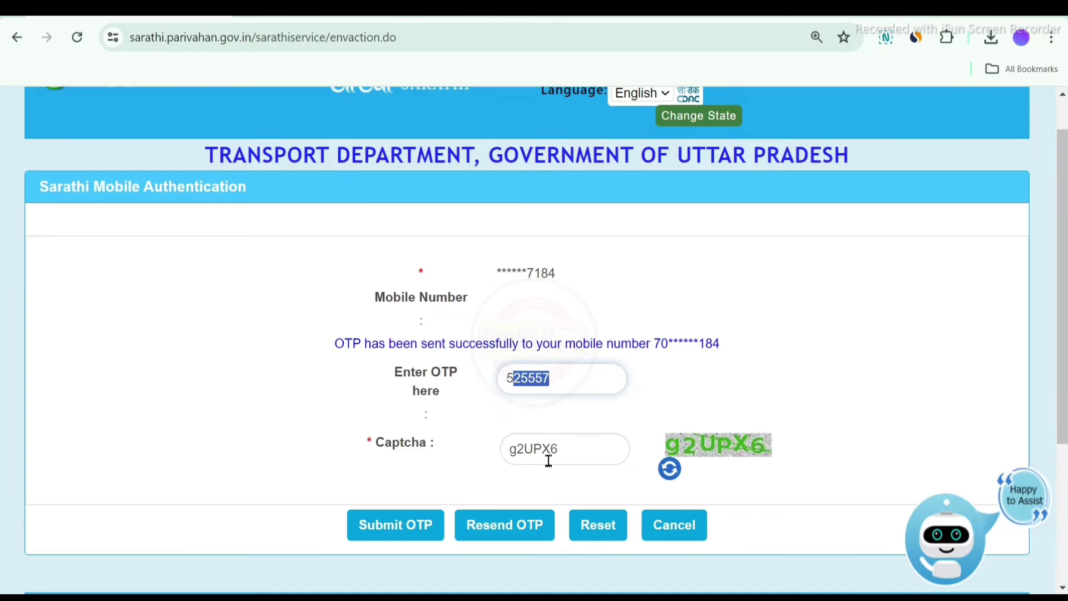
{"action": "left_click_drag", "start_coordinate": [563, 451], "coordinate": [506, 460]}
{"action": "left_click", "coordinate": [397, 530]}
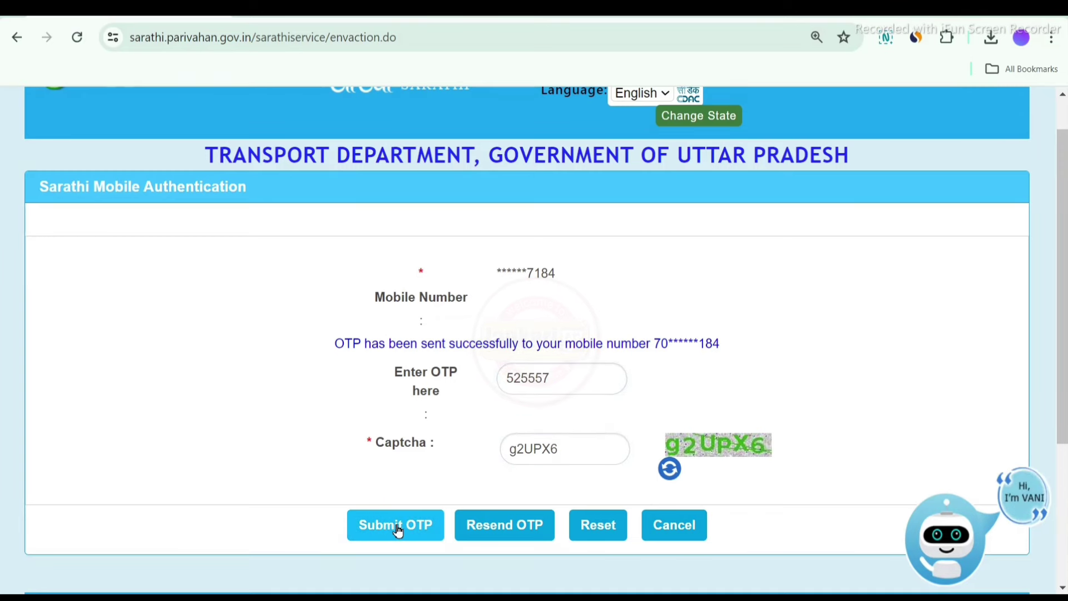
{"action": "left_click", "coordinate": [421, 529]}
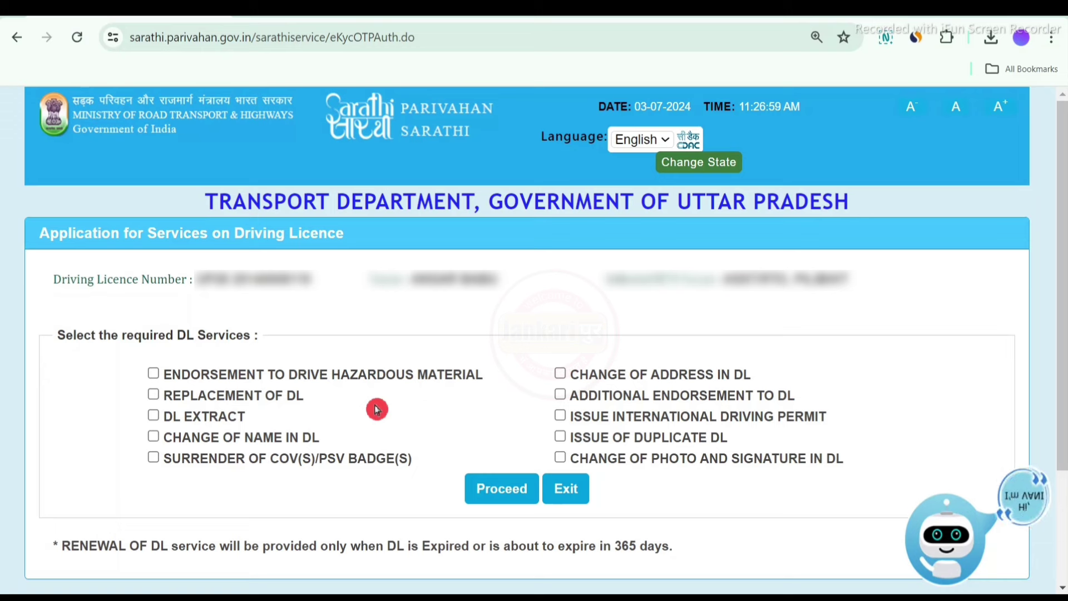
Select REPLACEMENT OF DL from the driving licence services and proceed with it
{"action": "left_click", "coordinate": [154, 396]}
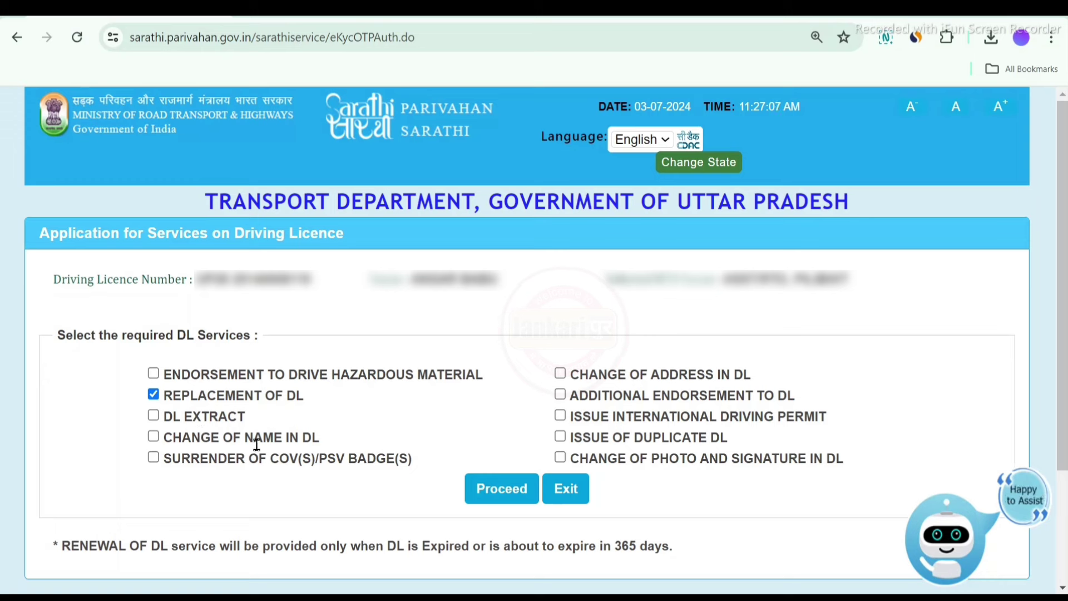
{"action": "left_click", "coordinate": [563, 416]}
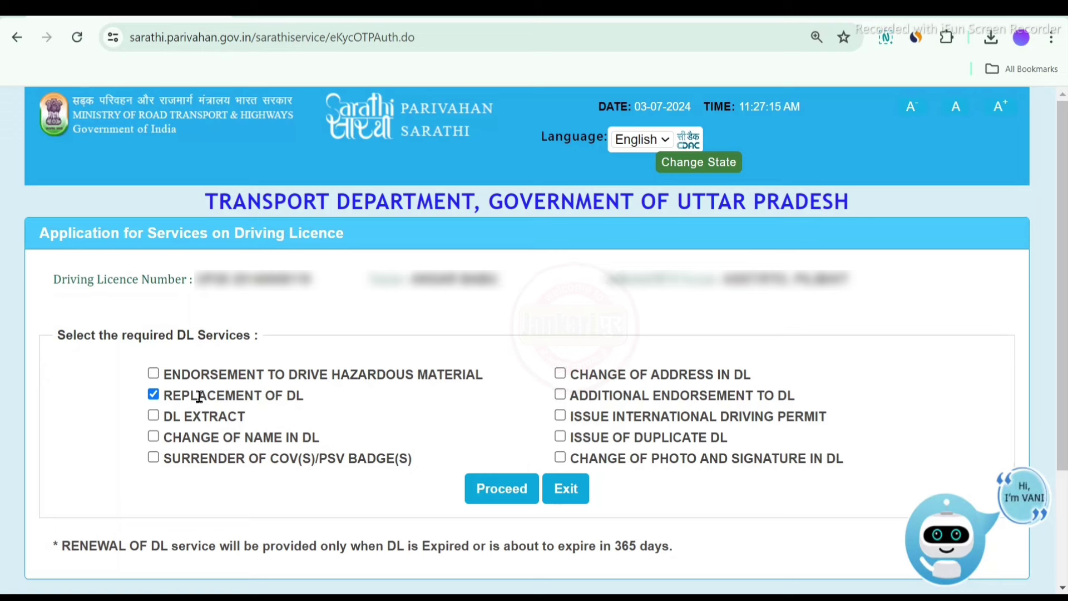
{"action": "left_click_drag", "start_coordinate": [200, 397], "coordinate": [317, 408]}
{"action": "left_click", "coordinate": [402, 427]}
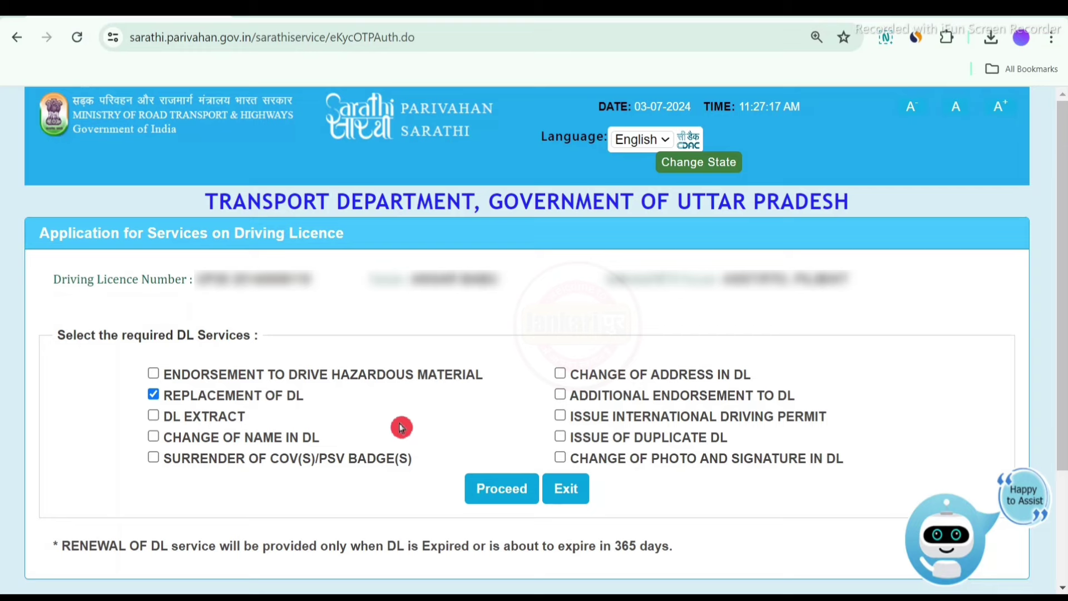
{"action": "left_click", "coordinate": [500, 490]}
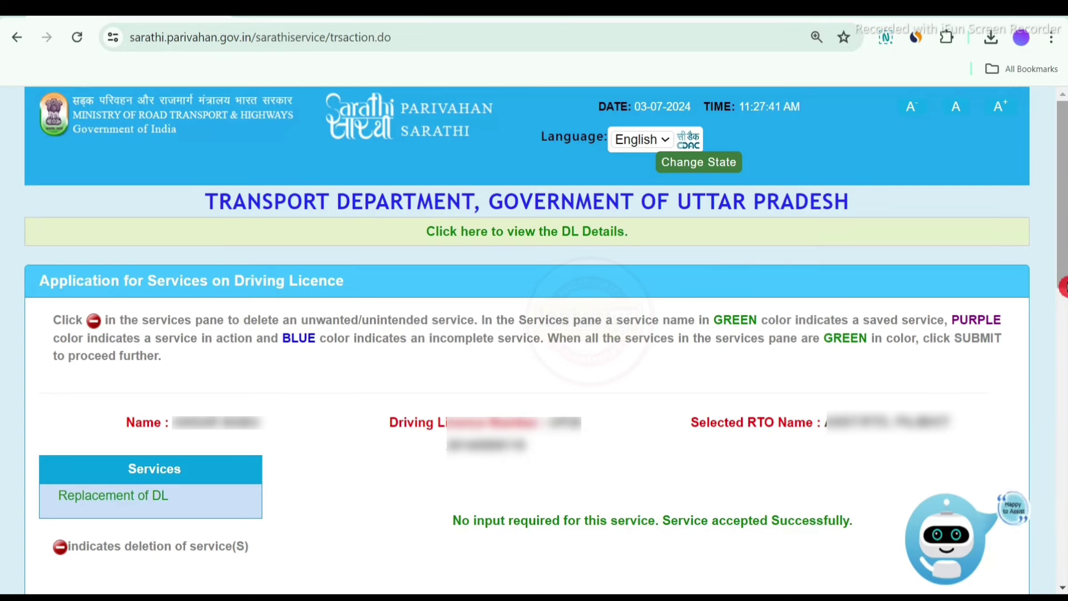
Submit the Form 1 physical fitness self declaration and confirm it was accepted
{"action": "scroll", "coordinate": [625, 343], "scroll_direction": "down", "scroll_amount": 5}
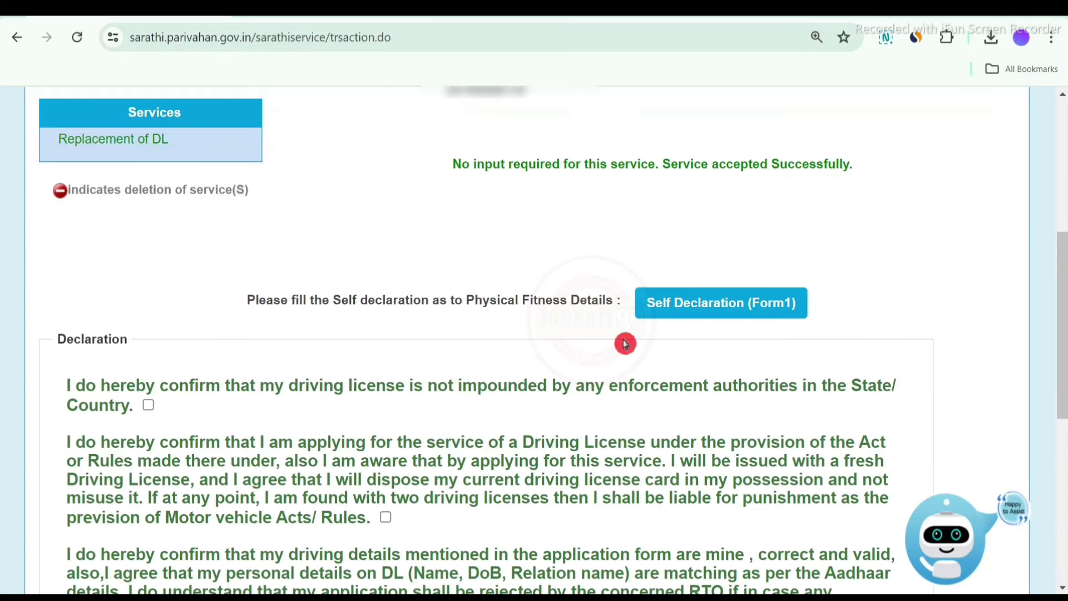
{"action": "left_click", "coordinate": [724, 320]}
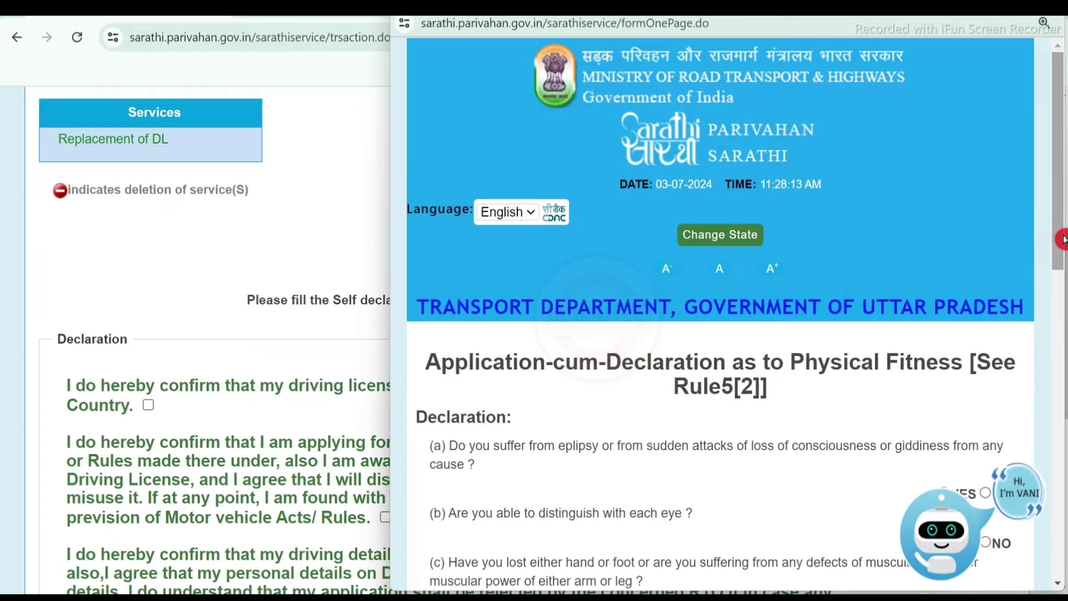
{"action": "left_click_drag", "start_coordinate": [1063, 240], "coordinate": [1065, 370]}
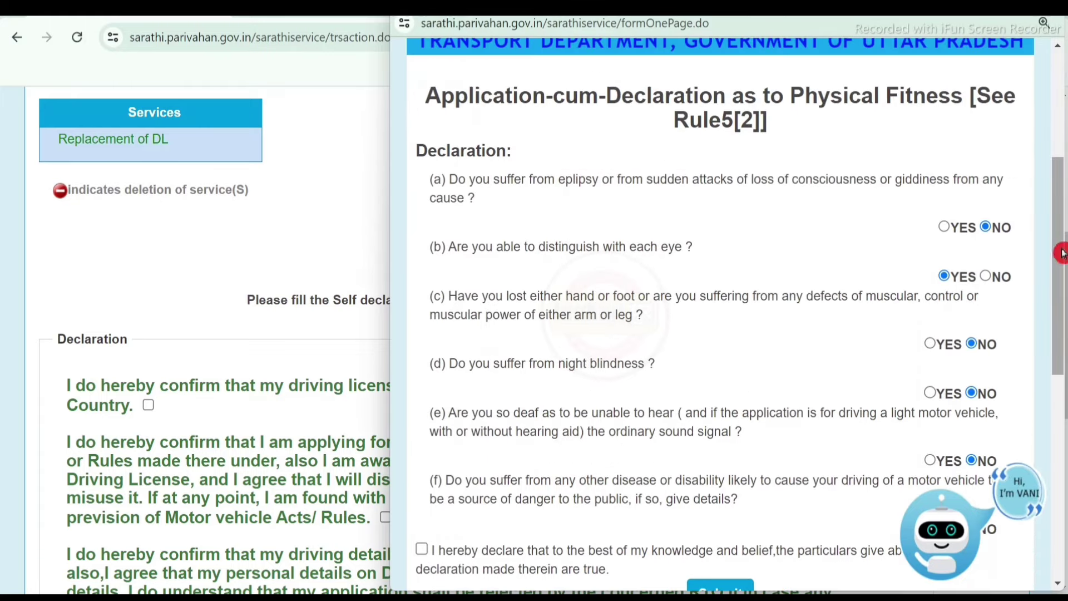
{"action": "left_click_drag", "start_coordinate": [1063, 253], "coordinate": [1064, 350]}
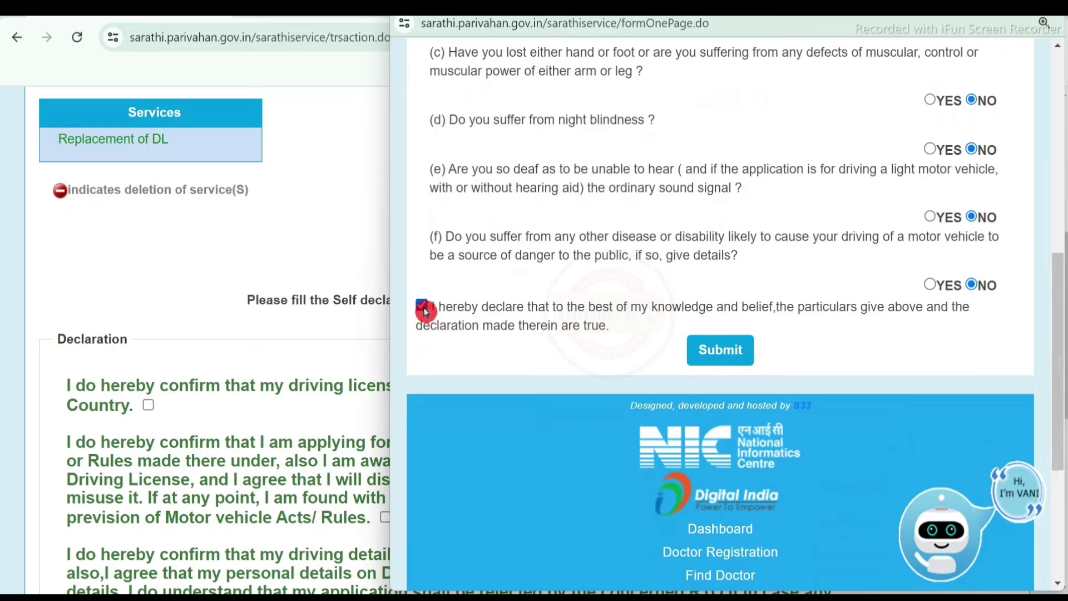
{"action": "left_click", "coordinate": [745, 356]}
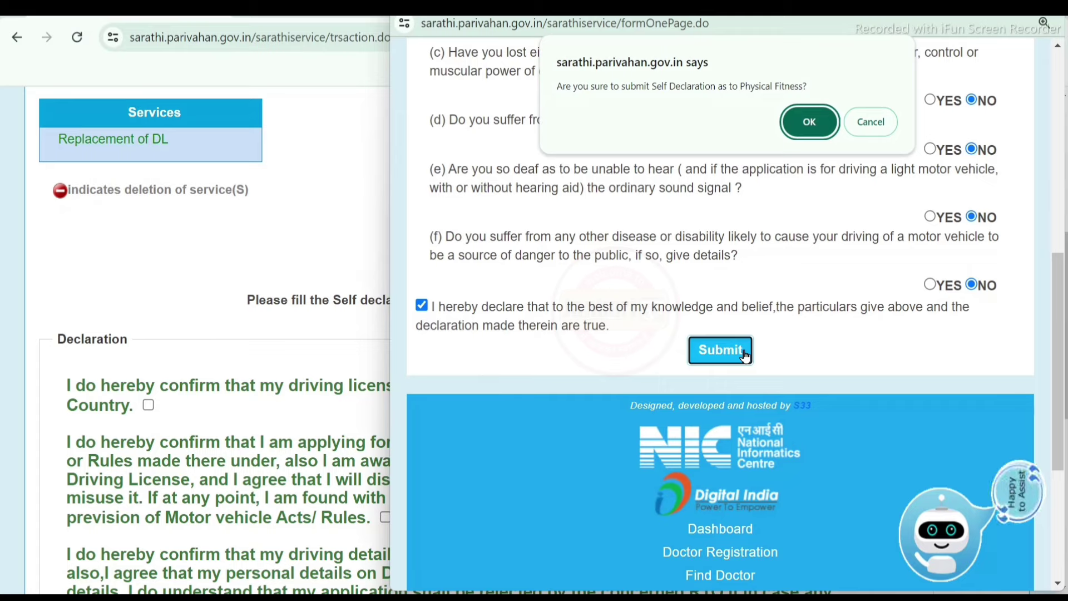
{"action": "left_click", "coordinate": [808, 122]}
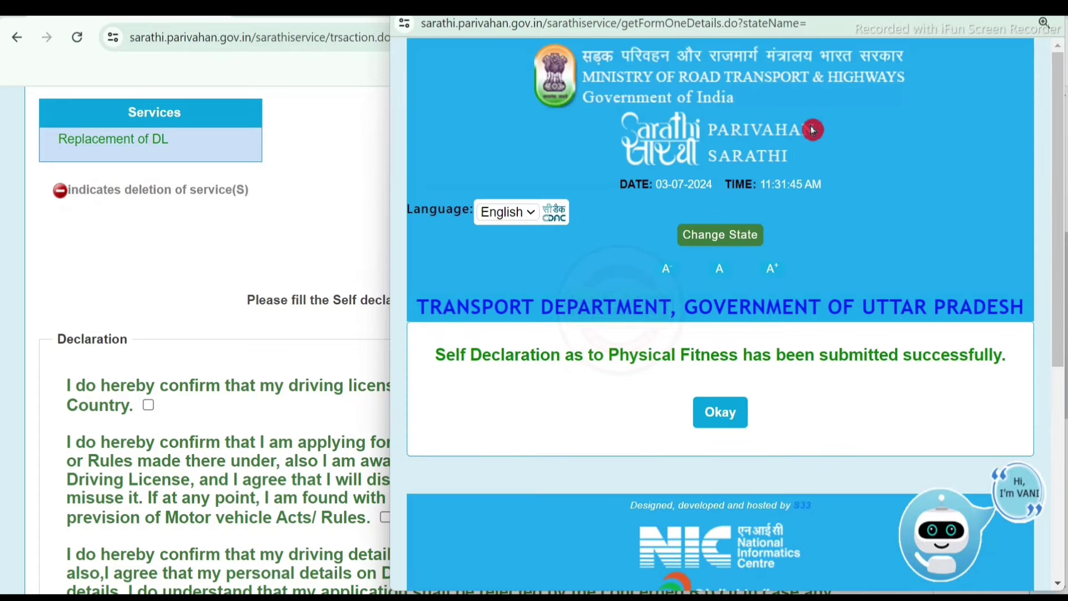
{"action": "left_click_drag", "start_coordinate": [445, 354], "coordinate": [983, 351]}
Tick the licence-not-impounded, old-licence disposal and other declaration checkboxes
{"action": "left_click", "coordinate": [720, 413]}
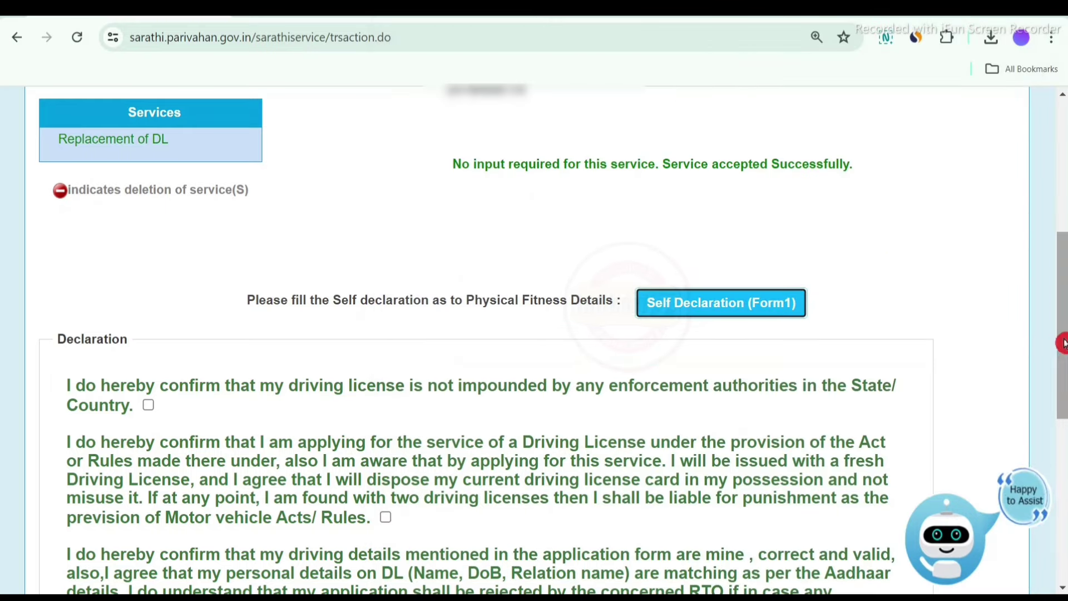
{"action": "left_click_drag", "start_coordinate": [1061, 341], "coordinate": [1066, 446]}
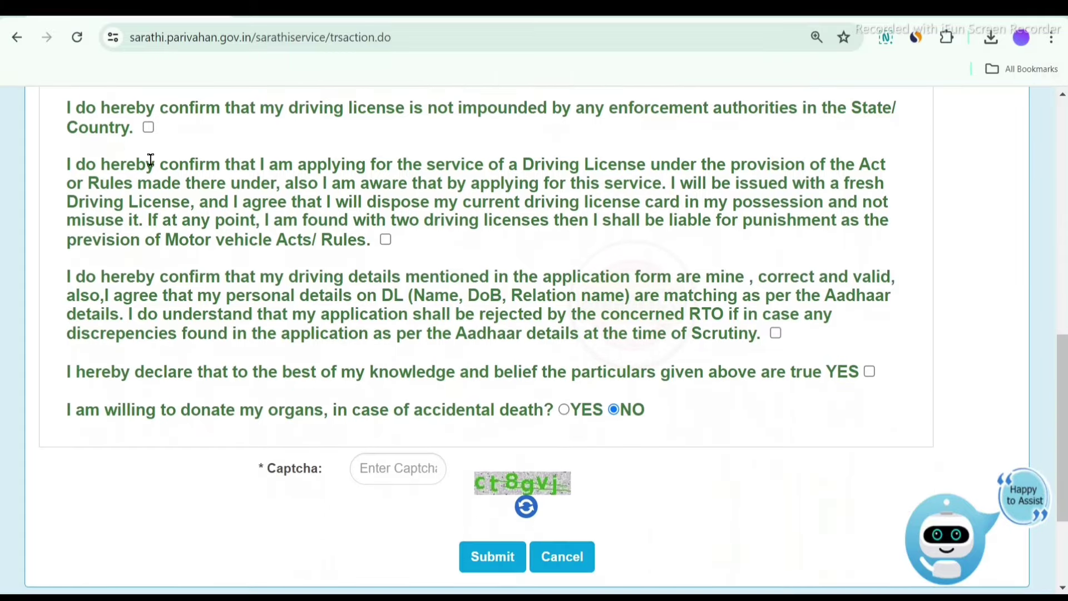
{"action": "left_click", "coordinate": [148, 128]}
{"action": "left_click", "coordinate": [385, 239]}
{"action": "left_click", "coordinate": [153, 420]}
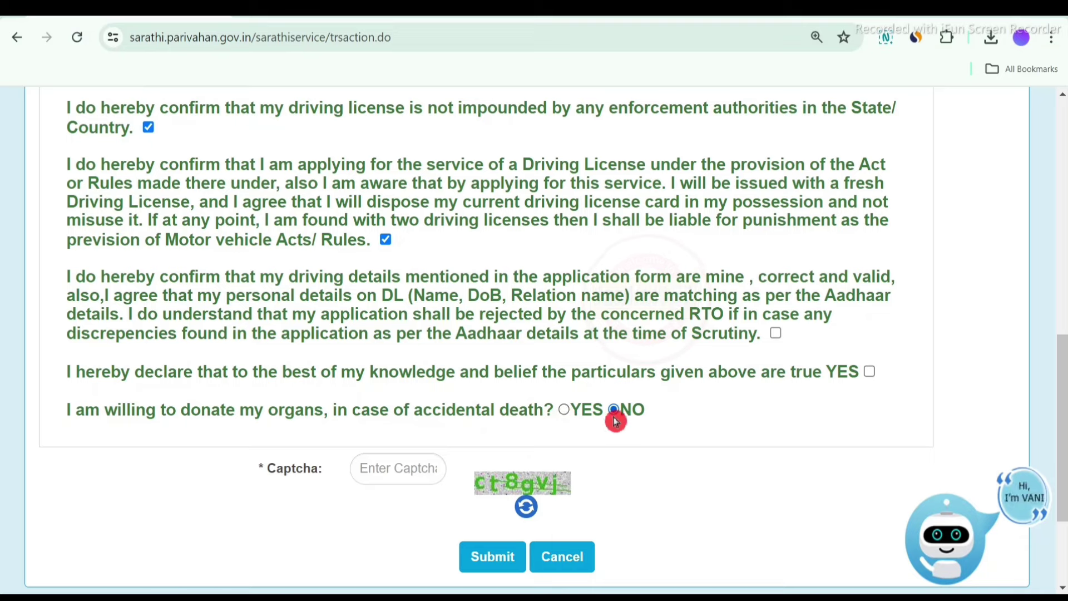
Keep organ donation at NO, enter the captcha, and submit the replacement application
{"action": "left_click", "coordinate": [775, 333]}
{"action": "key", "text": "Tab"}
{"action": "key", "text": "space"}
{"action": "key", "text": "Tab"}
{"action": "key", "text": "Tab"}
{"action": "type", "text": "ct8gvj"}
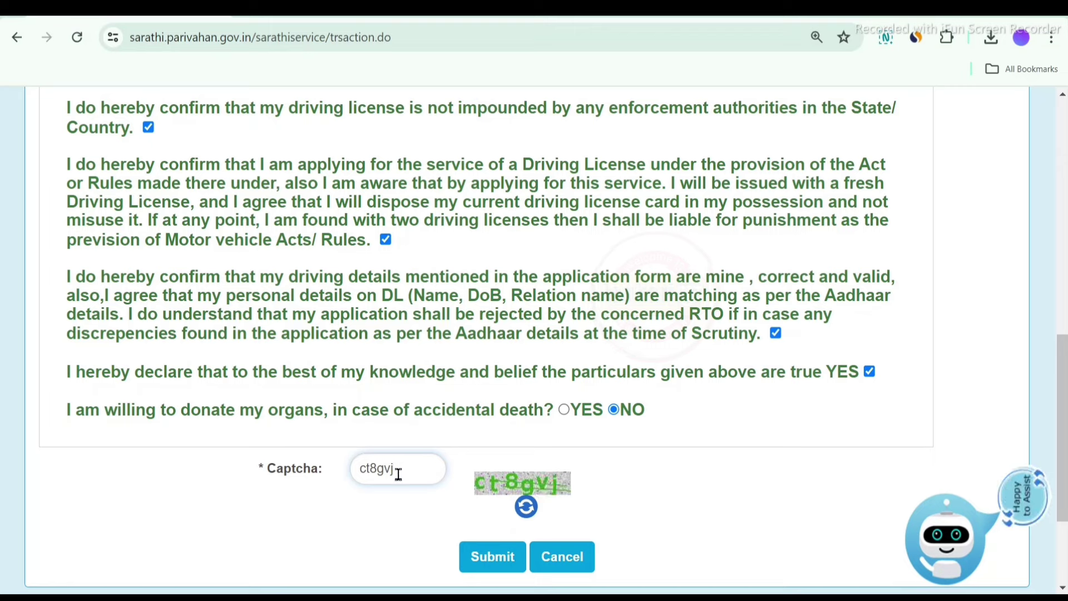
{"action": "left_click", "coordinate": [492, 560]}
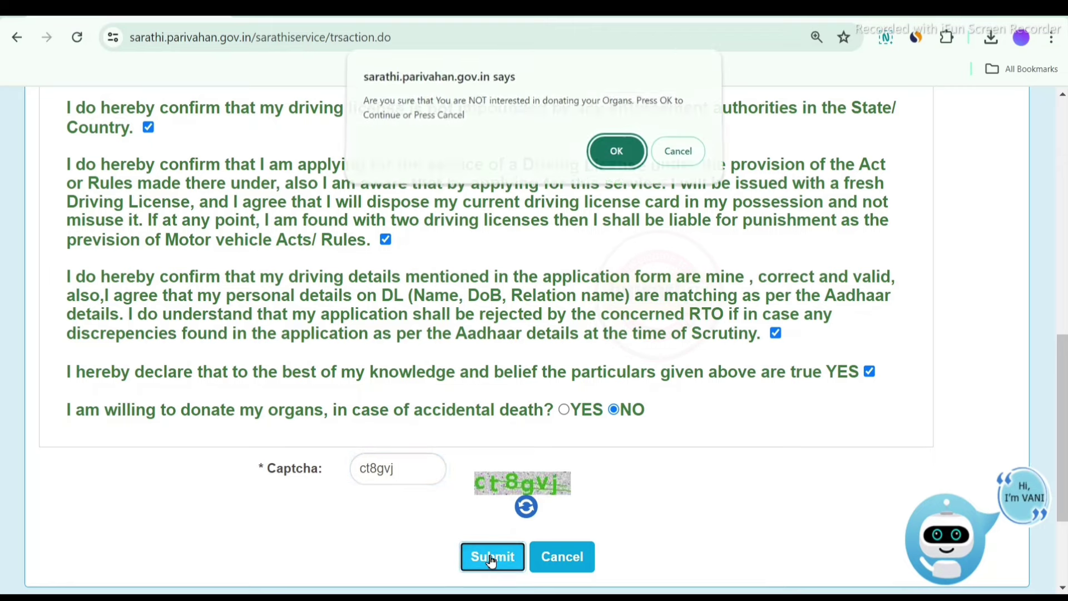
{"action": "left_click", "coordinate": [617, 161]}
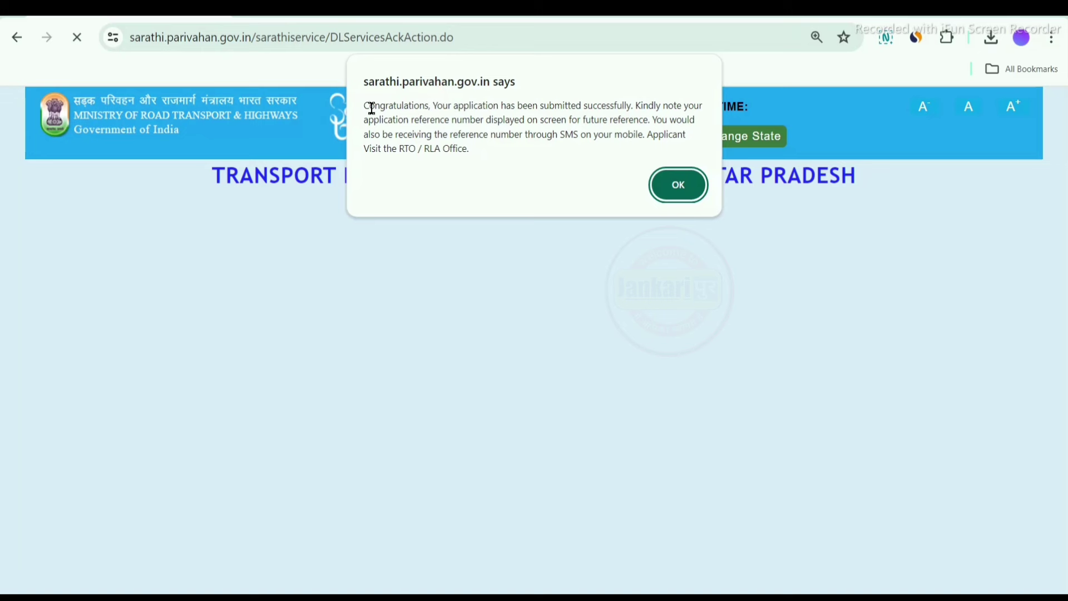
Review the Application Reference Slip's address and RTO details, then continue to Application Status
{"action": "left_click_drag", "start_coordinate": [403, 105], "coordinate": [616, 107]}
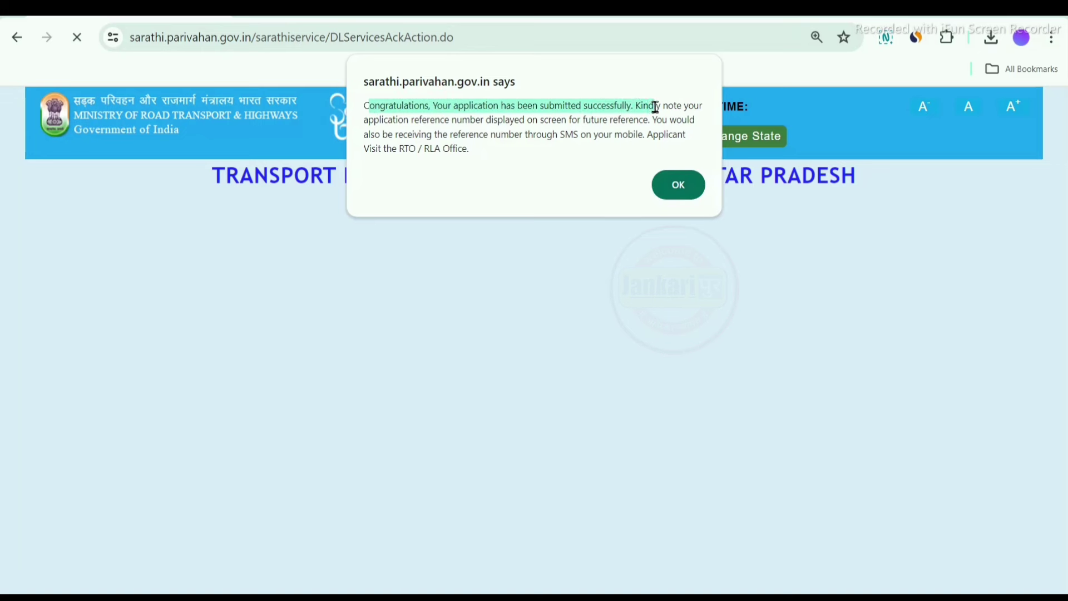
{"action": "left_click", "coordinate": [678, 185]}
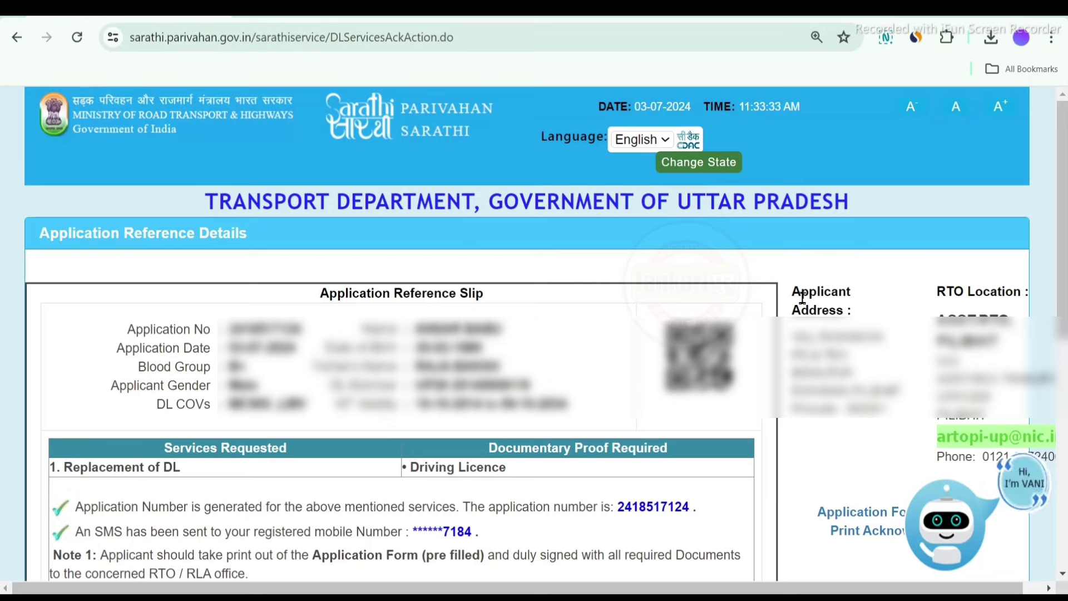
{"action": "left_click_drag", "start_coordinate": [796, 295], "coordinate": [890, 415]}
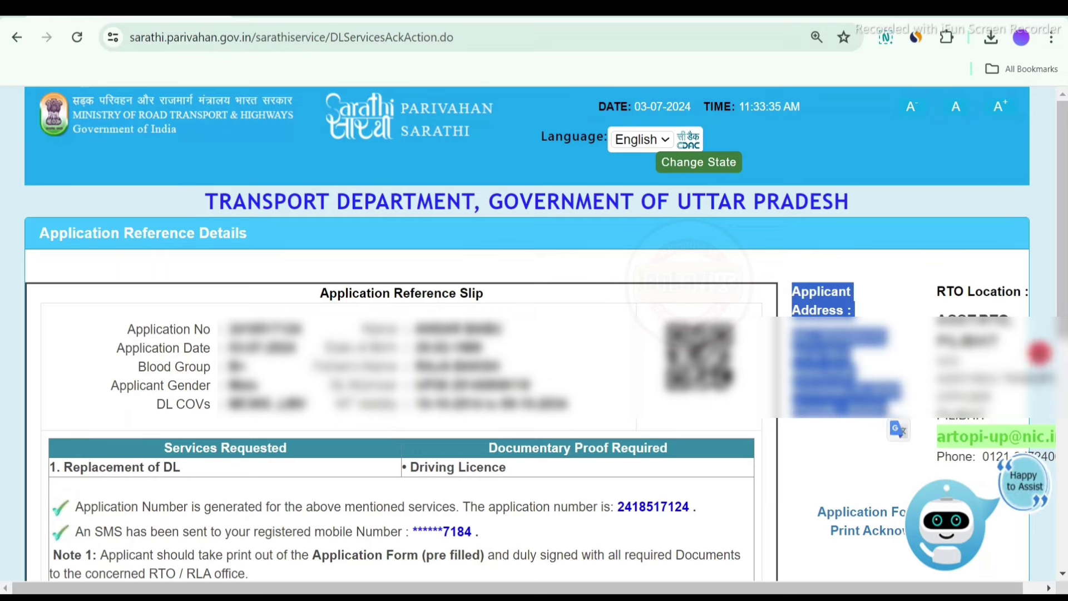
{"action": "left_click_drag", "start_coordinate": [945, 292], "coordinate": [1021, 412]}
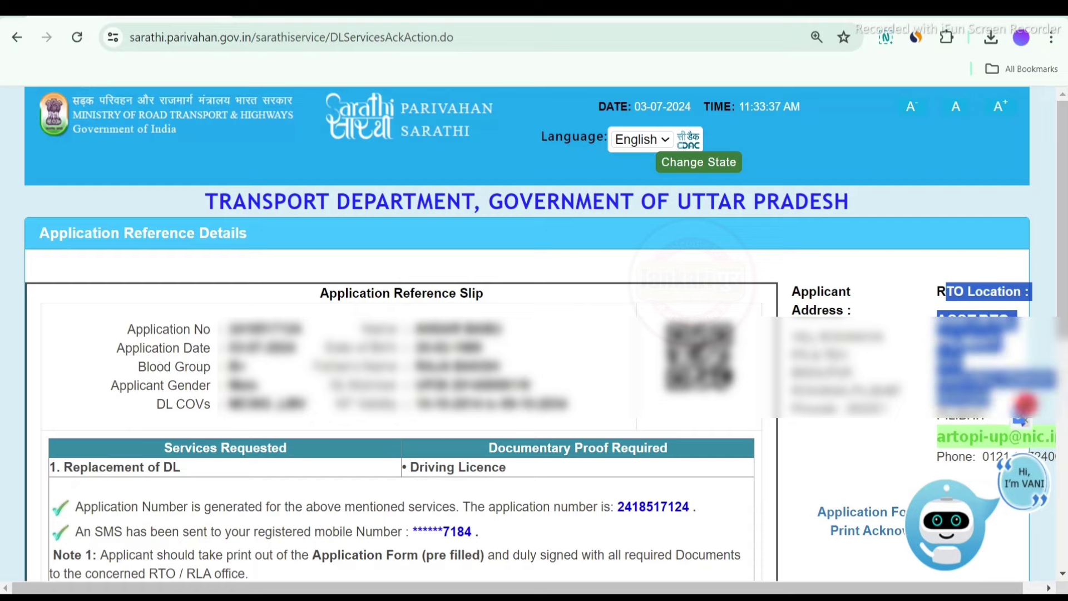
{"action": "left_click", "coordinate": [864, 471]}
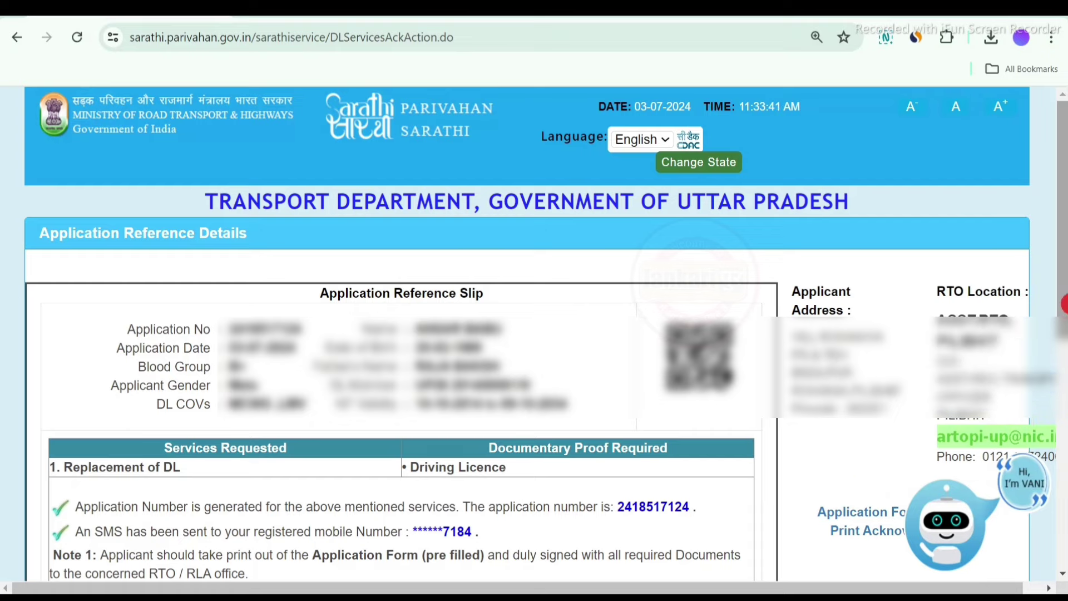
{"action": "left_click_drag", "start_coordinate": [1059, 238], "coordinate": [1059, 434]}
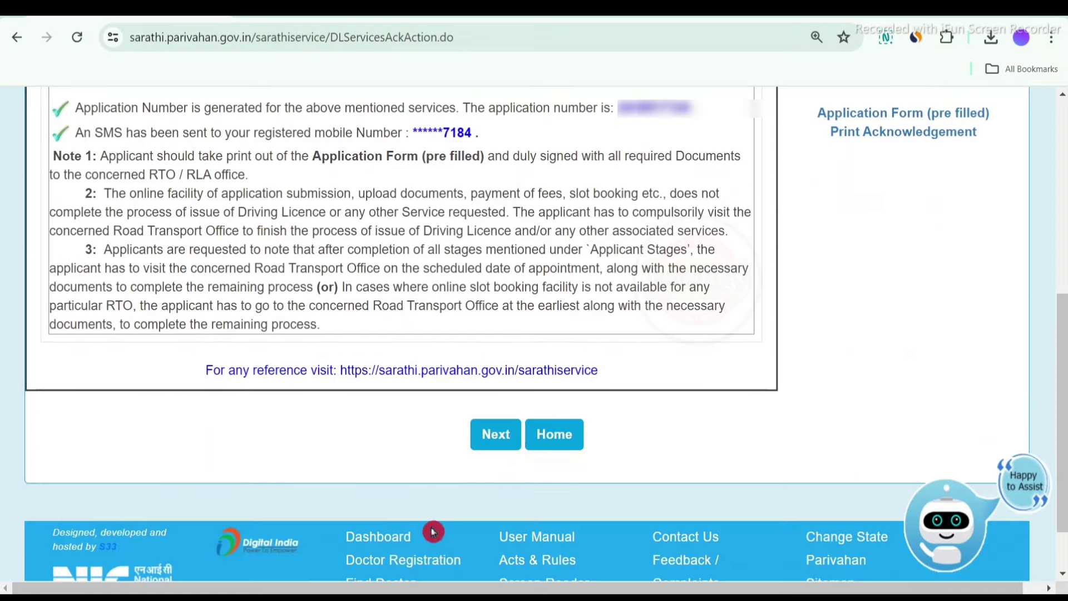
{"action": "left_click", "coordinate": [489, 446]}
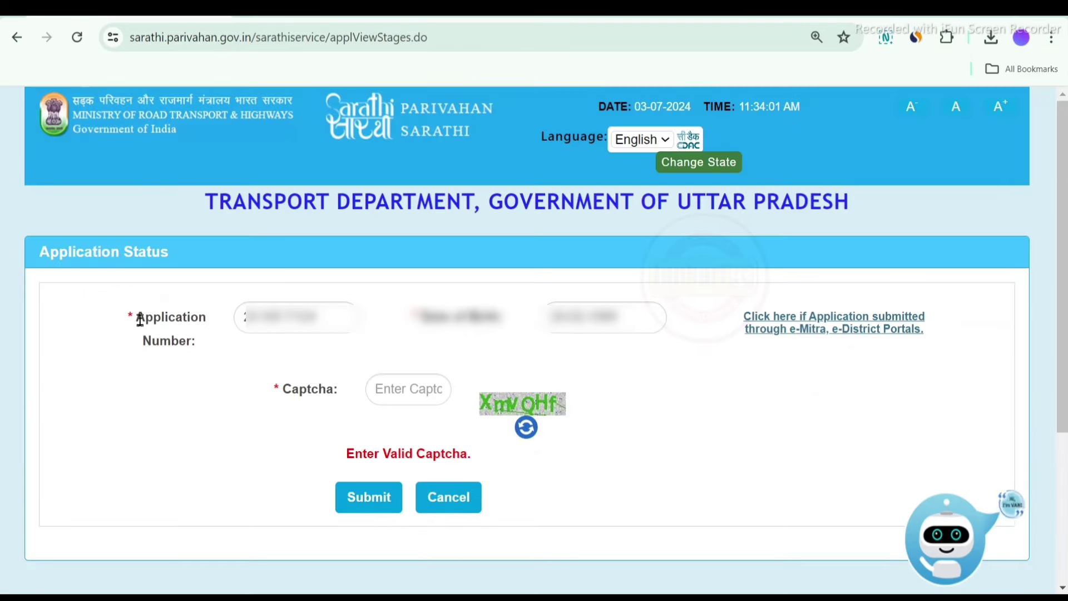
Submit the application number and captcha, then proceed with stage 2, Upload Documents
{"action": "left_click_drag", "start_coordinate": [140, 319], "coordinate": [198, 360]}
{"action": "left_click", "coordinate": [262, 341]}
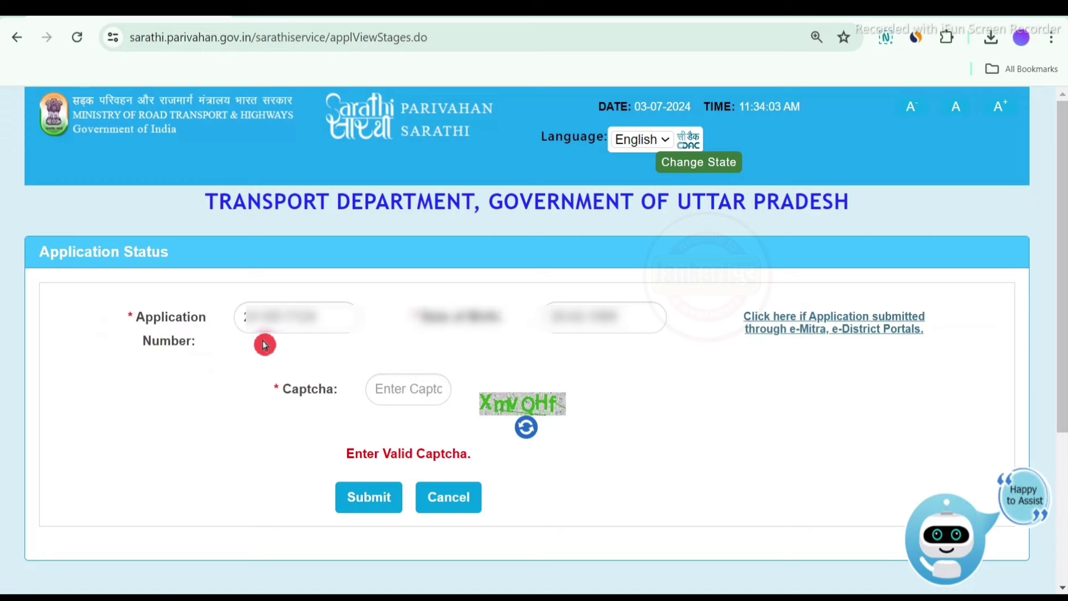
{"action": "left_click_drag", "start_coordinate": [572, 388], "coordinate": [523, 405]}
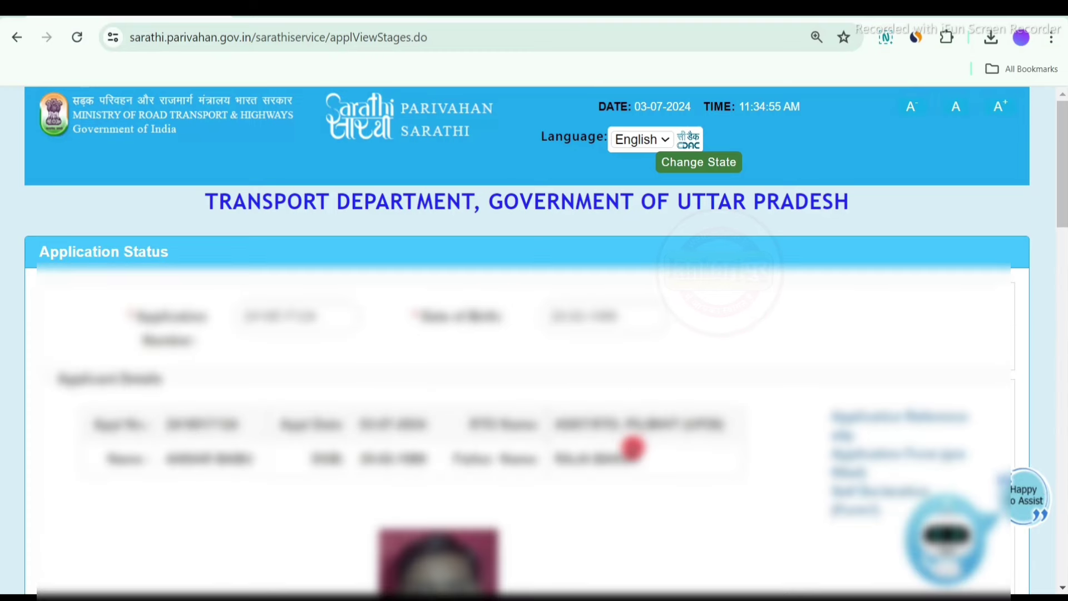
{"action": "left_click_drag", "start_coordinate": [1064, 205], "coordinate": [1064, 417]}
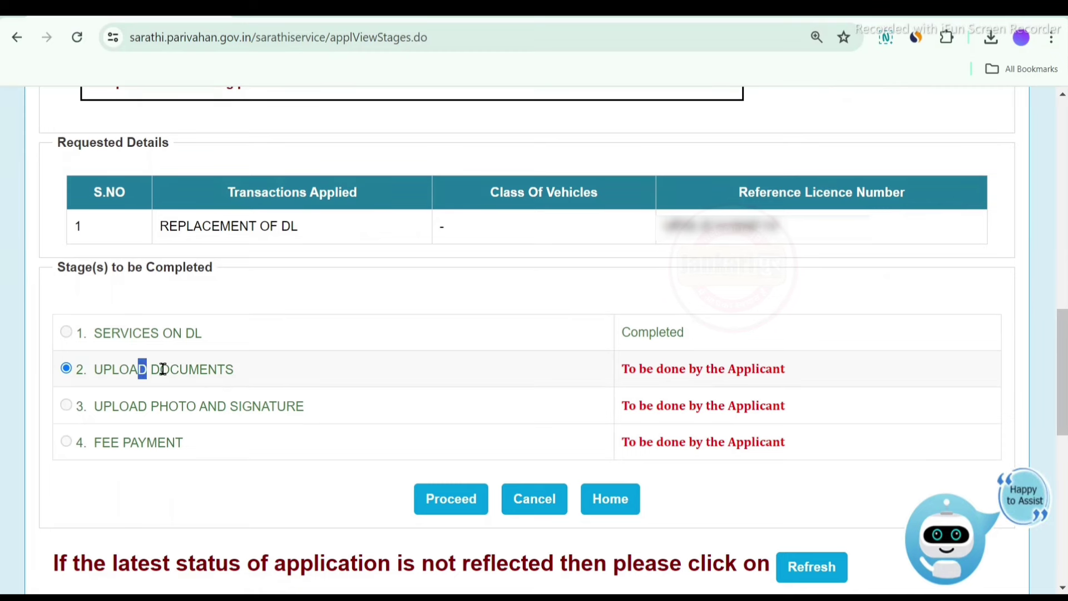
{"action": "left_click_drag", "start_coordinate": [163, 370], "coordinate": [228, 369]}
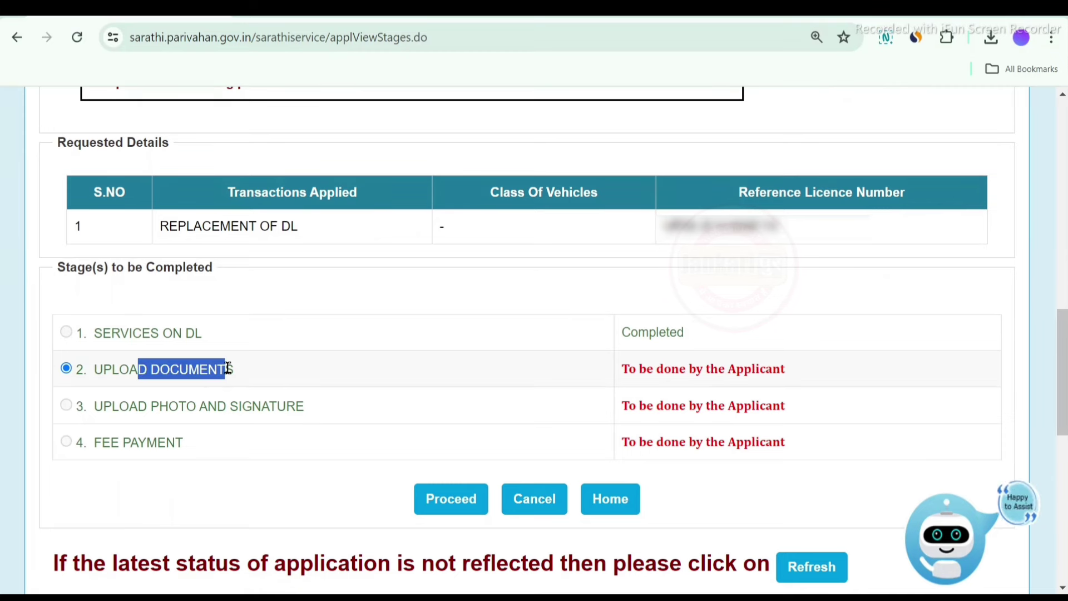
{"action": "left_click", "coordinate": [452, 512]}
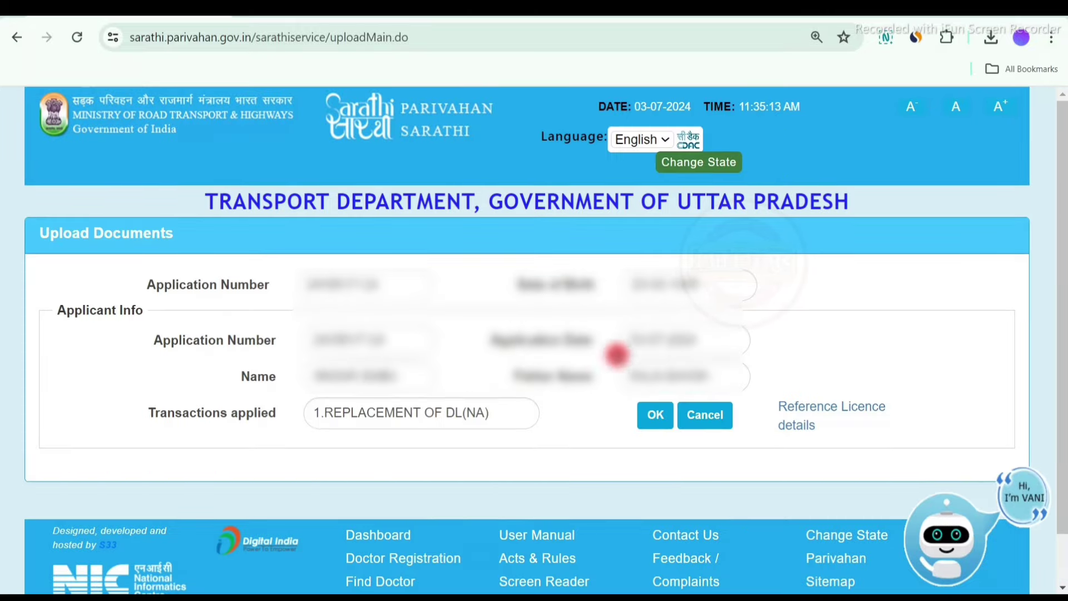
Choose Driving Licence as both the document and the proof for the Replacement of DL
{"action": "left_click", "coordinate": [656, 415]}
{"action": "scroll", "coordinate": [372, 454], "scroll_direction": "down", "scroll_amount": 2}
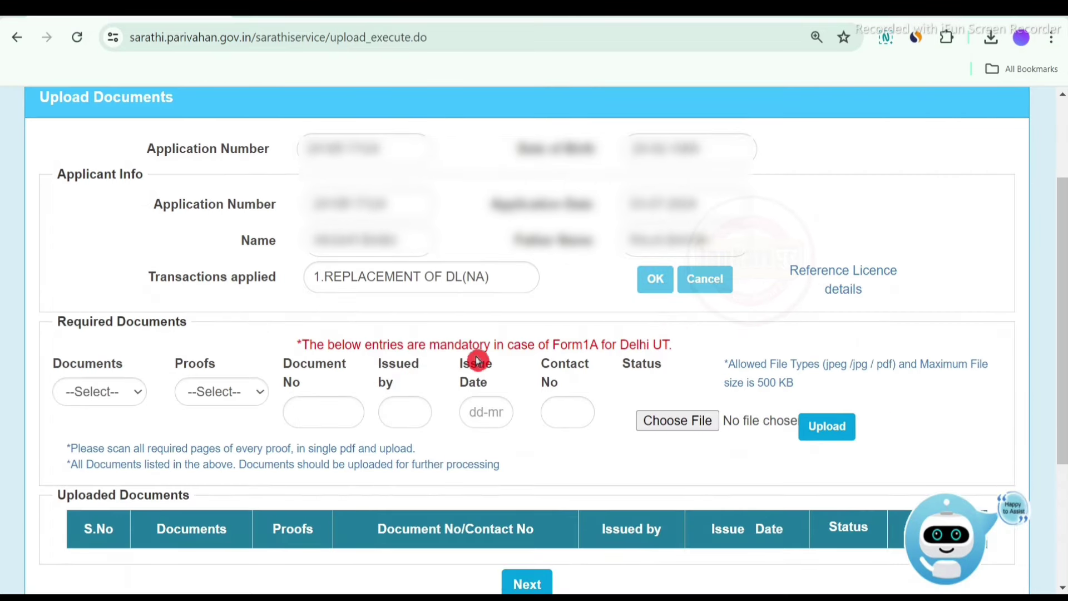
{"action": "left_click", "coordinate": [126, 398]}
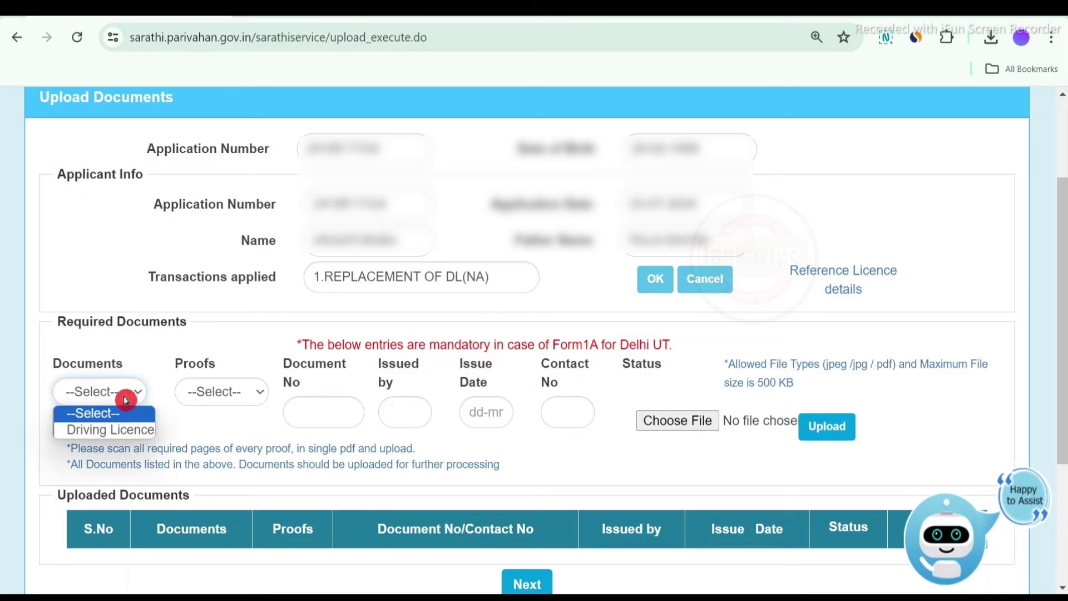
{"action": "left_click", "coordinate": [117, 430]}
{"action": "left_click", "coordinate": [225, 396]}
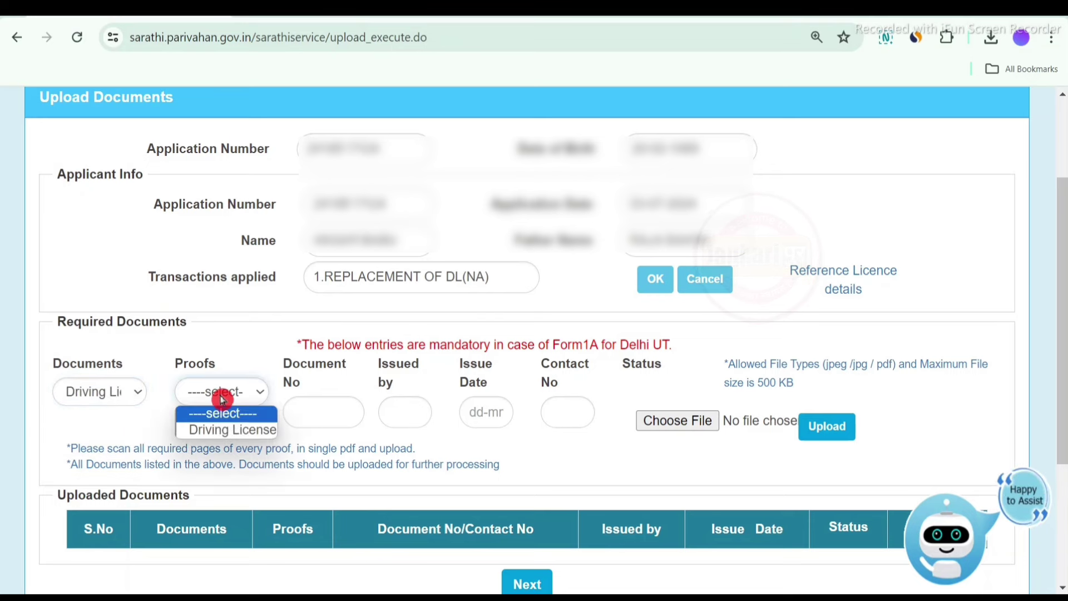
{"action": "left_click", "coordinate": [234, 430]}
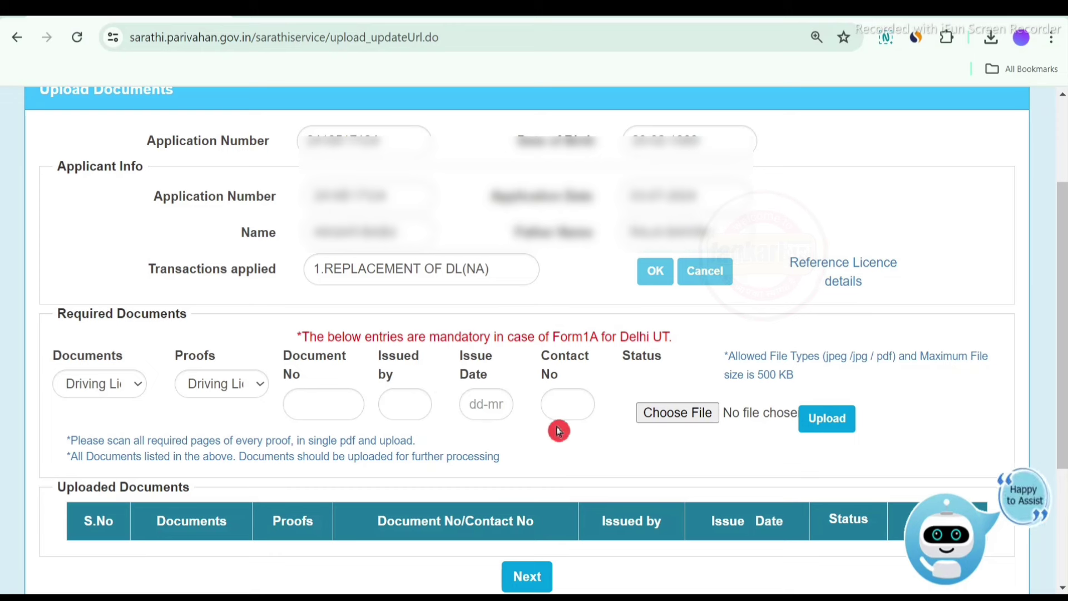
Upload and confirm the scanned driving licence file until it shows Saved
{"action": "left_click", "coordinate": [694, 418]}
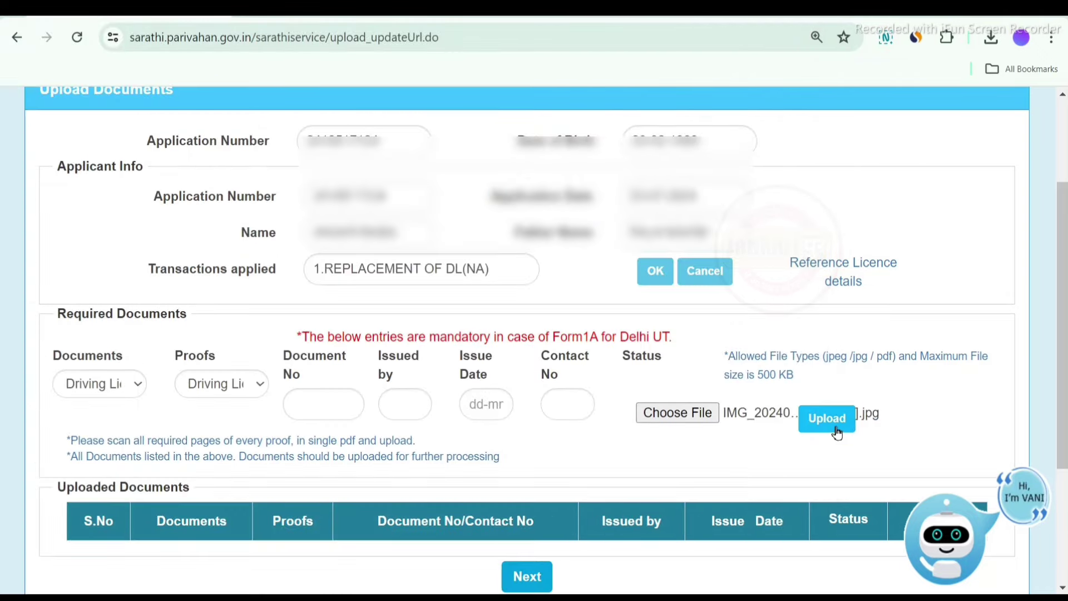
{"action": "left_click", "coordinate": [835, 423]}
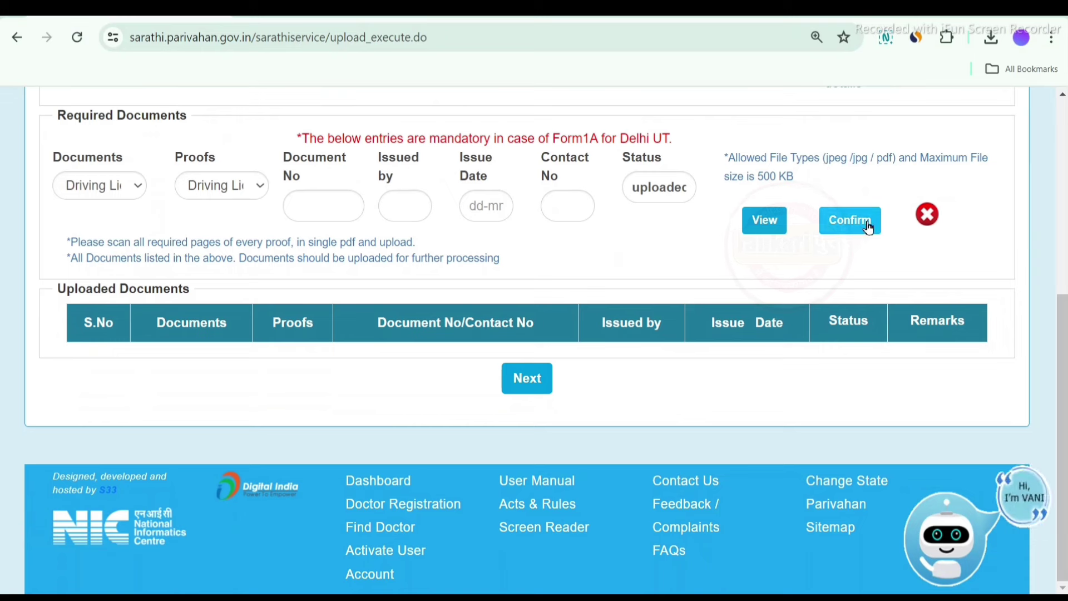
{"action": "left_click", "coordinate": [847, 232]}
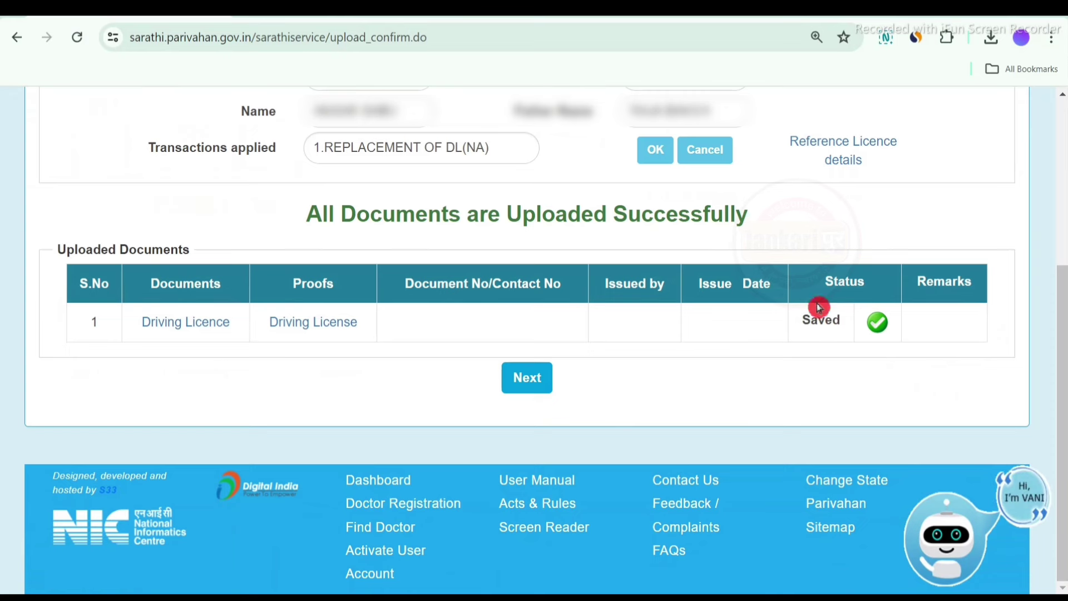
{"action": "left_click_drag", "start_coordinate": [808, 323], "coordinate": [841, 322]}
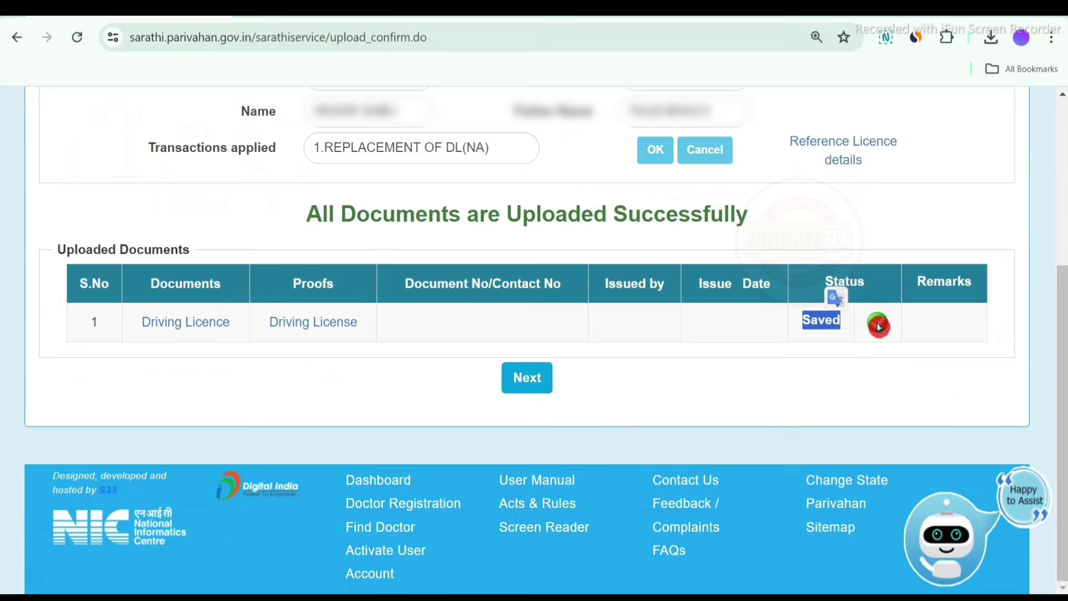
{"action": "left_click", "coordinate": [536, 392]}
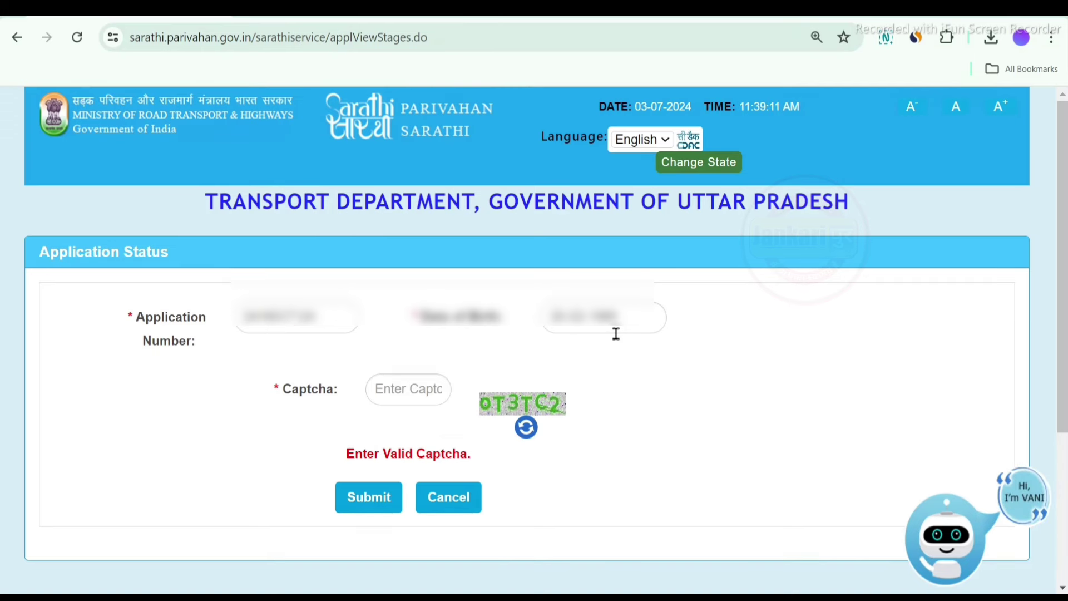
Refresh the captcha, submit the status check, and proceed with stage 3, Upload Photo and Signature
{"action": "left_click", "coordinate": [544, 427]}
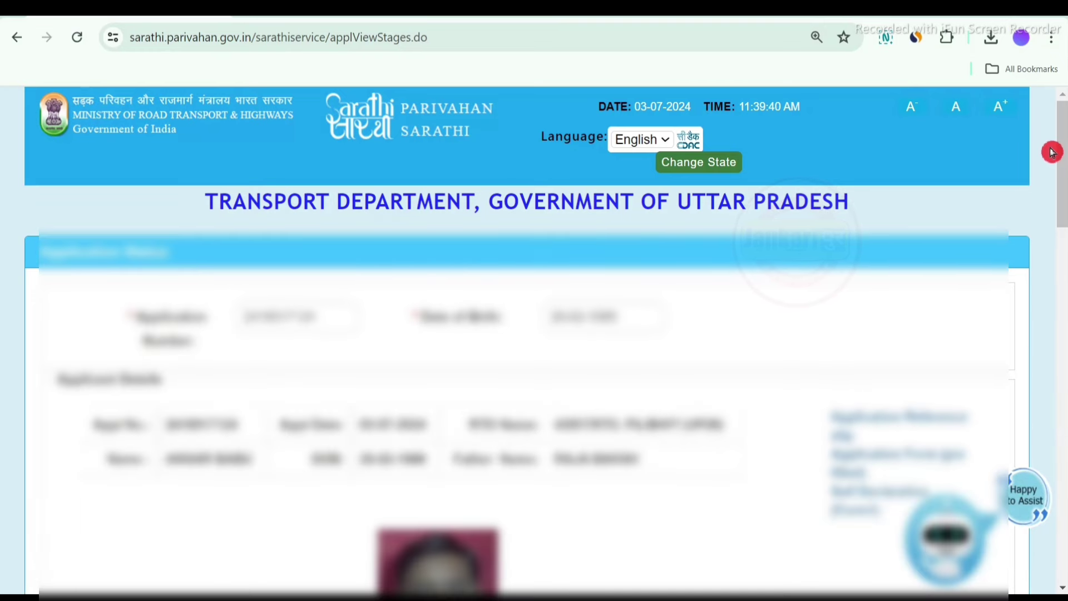
{"action": "left_click_drag", "start_coordinate": [1061, 159], "coordinate": [1063, 377]}
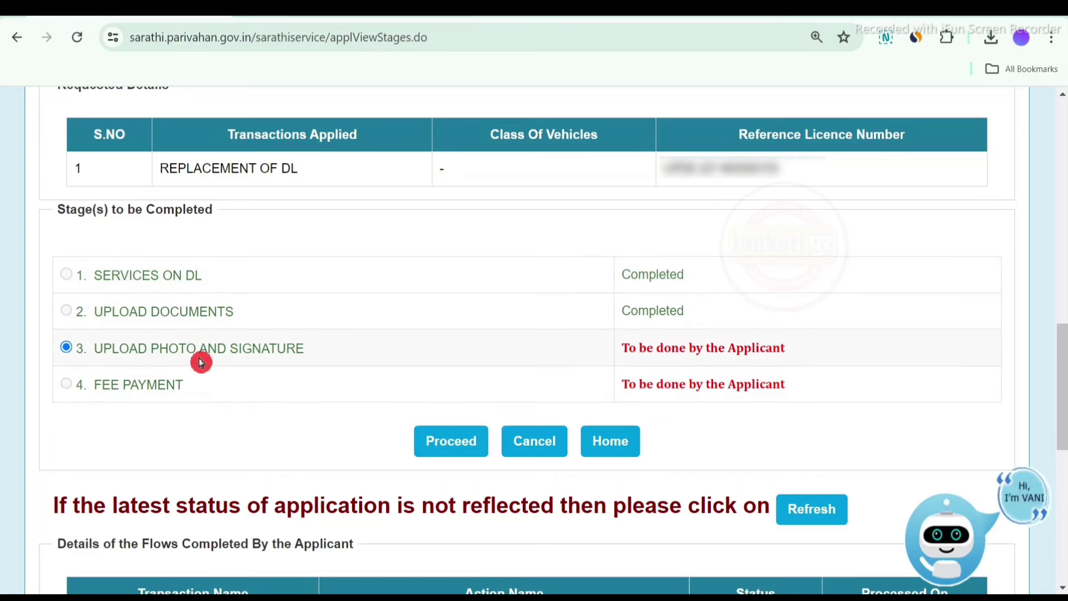
{"action": "left_click", "coordinate": [451, 449]}
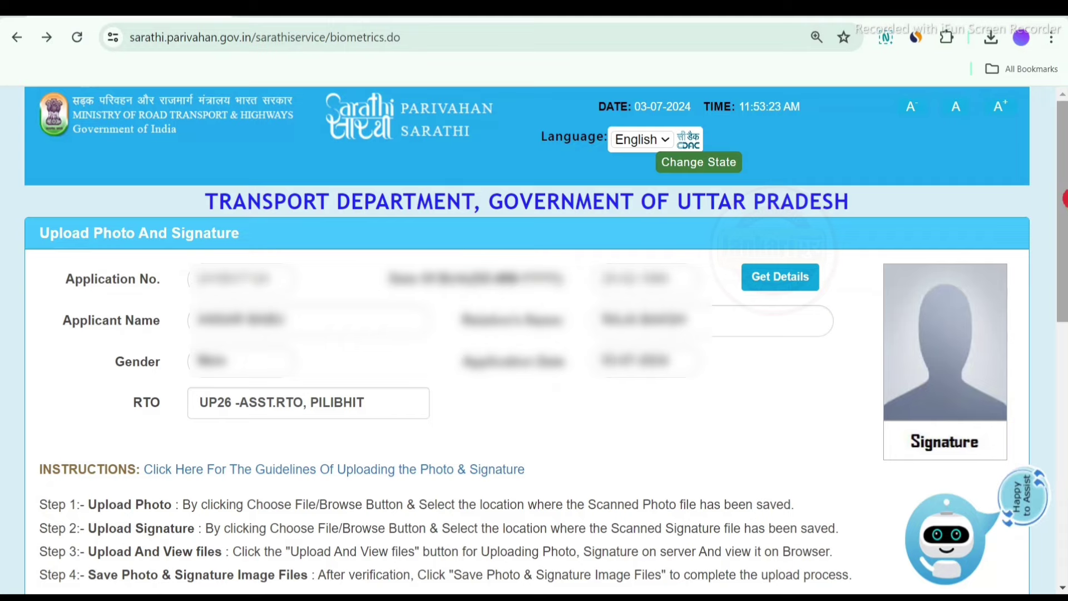
Upload the chosen photo and signature images for preview
{"action": "left_click_drag", "start_coordinate": [1063, 195], "coordinate": [1063, 372]}
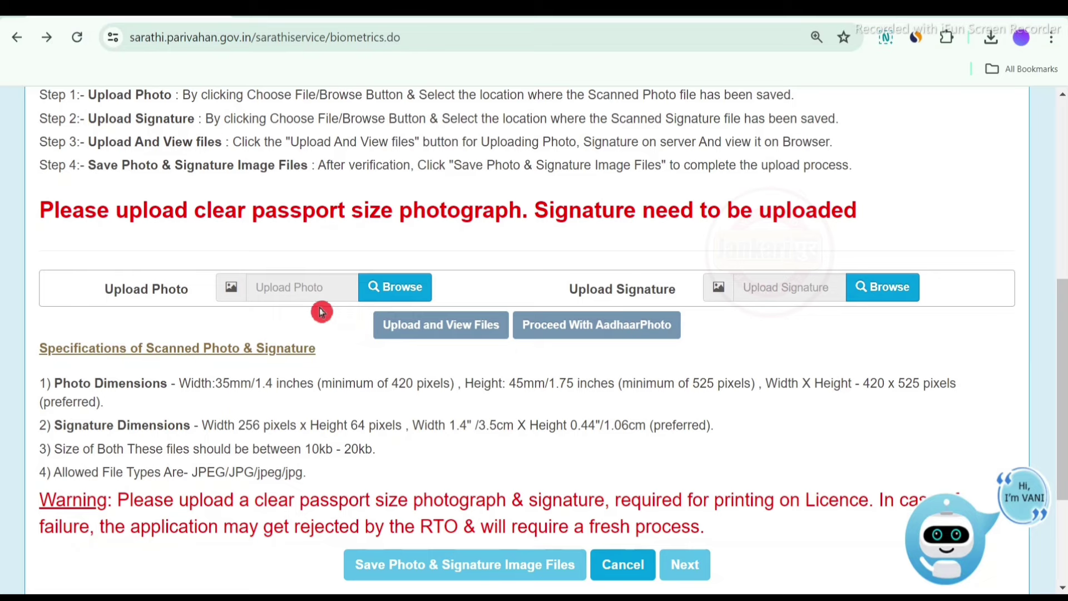
{"action": "left_click", "coordinate": [670, 290]}
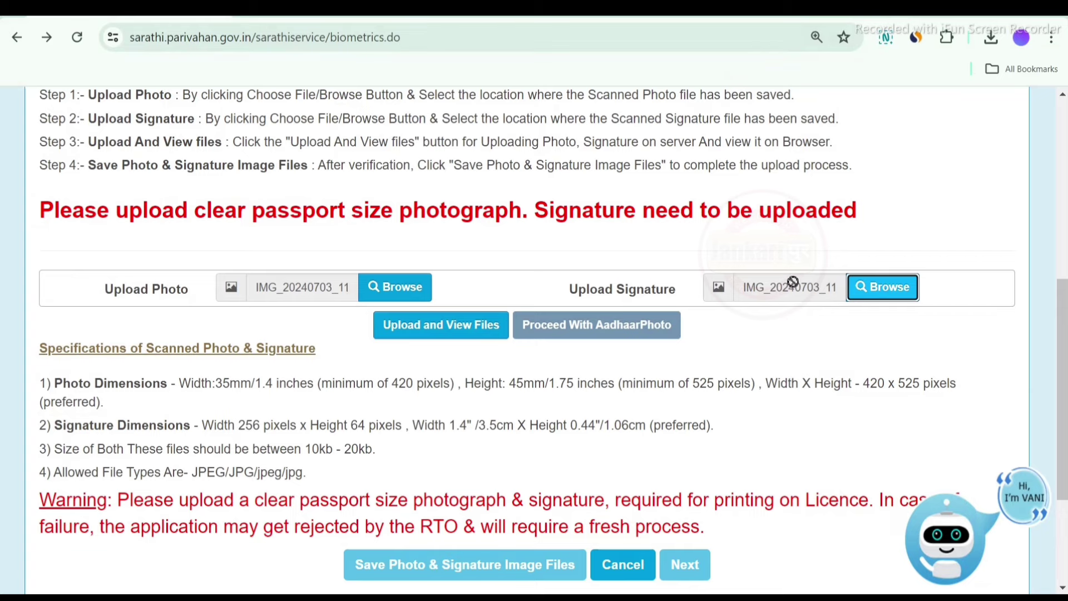
{"action": "left_click", "coordinate": [440, 333]}
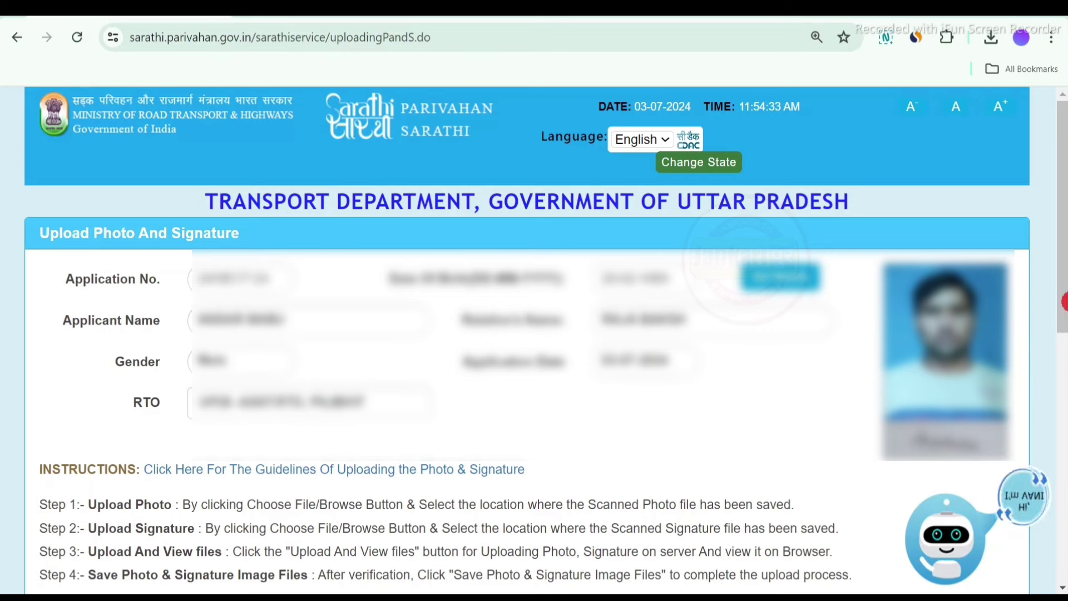
Save the photo and signature image files, confirm them, and continue to Application Status
{"action": "left_click_drag", "start_coordinate": [1064, 302], "coordinate": [1063, 488]}
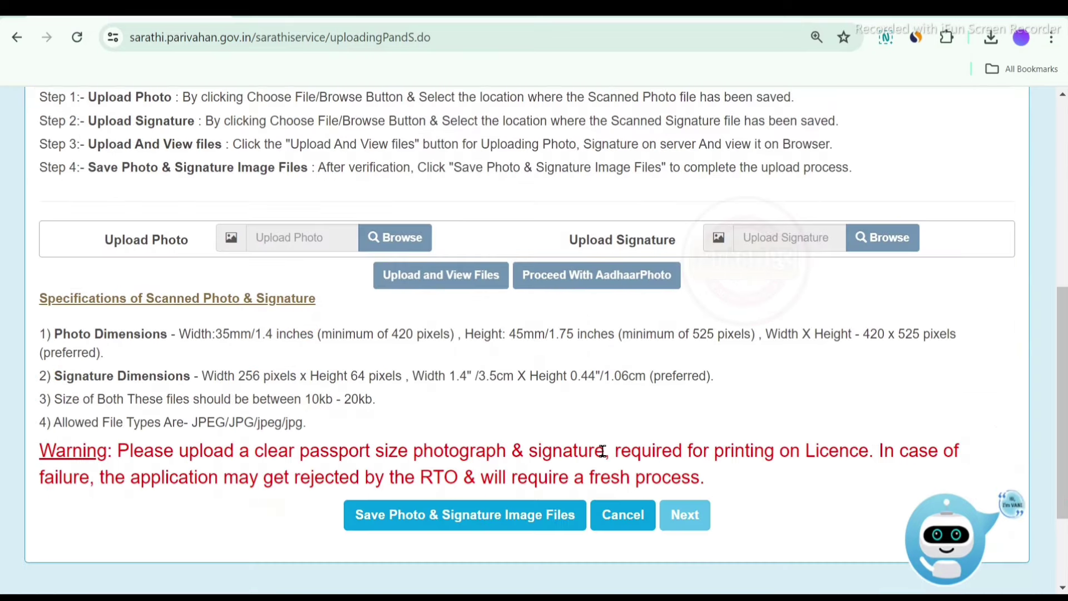
{"action": "left_click", "coordinate": [467, 516]}
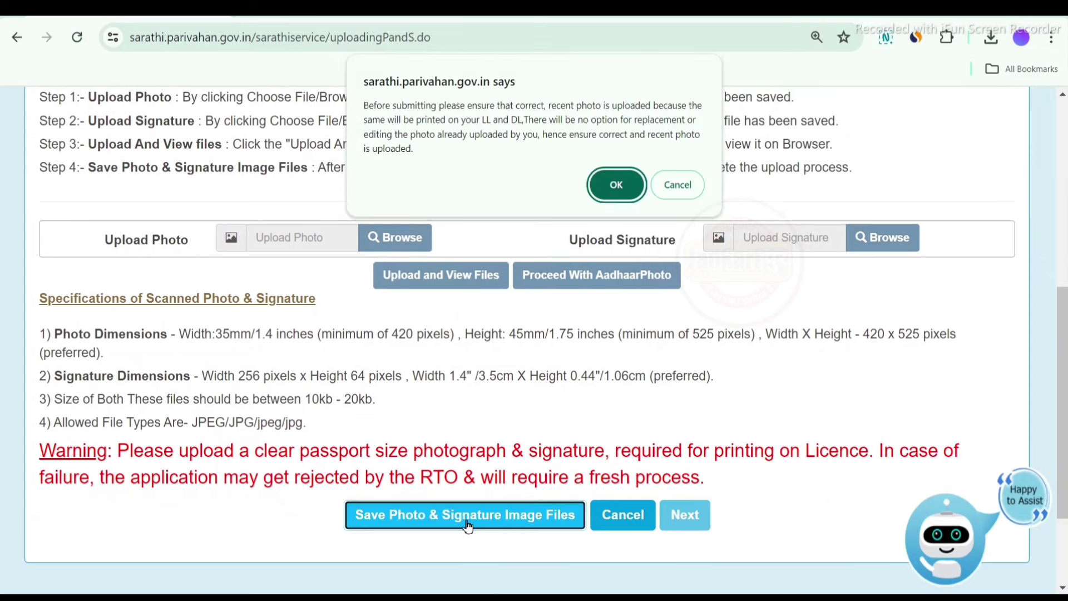
{"action": "left_click", "coordinate": [616, 195]}
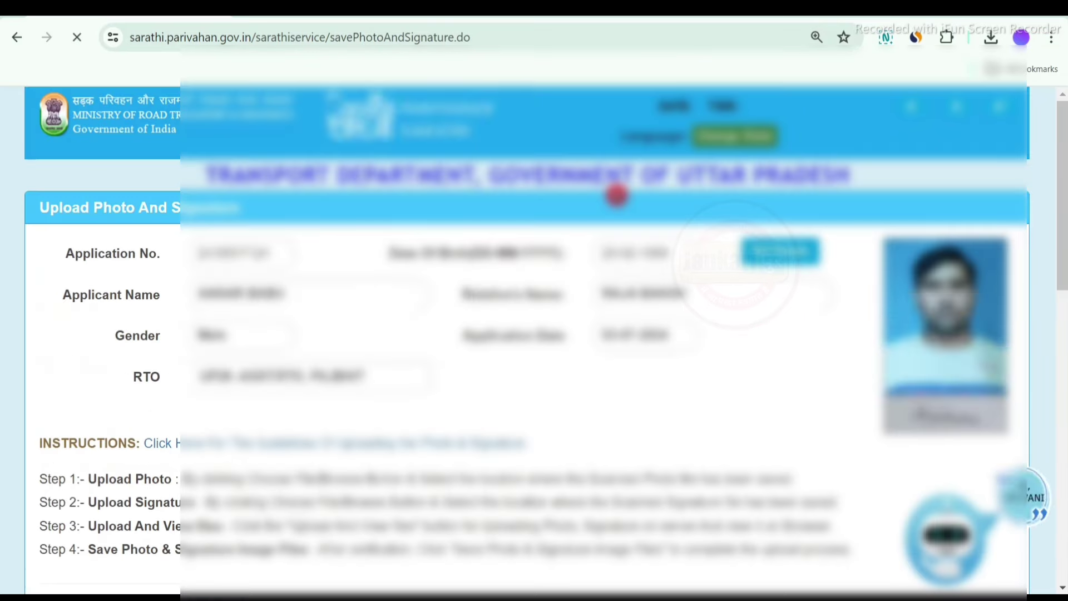
{"action": "scroll", "coordinate": [452, 459], "scroll_direction": "down", "scroll_amount": 10}
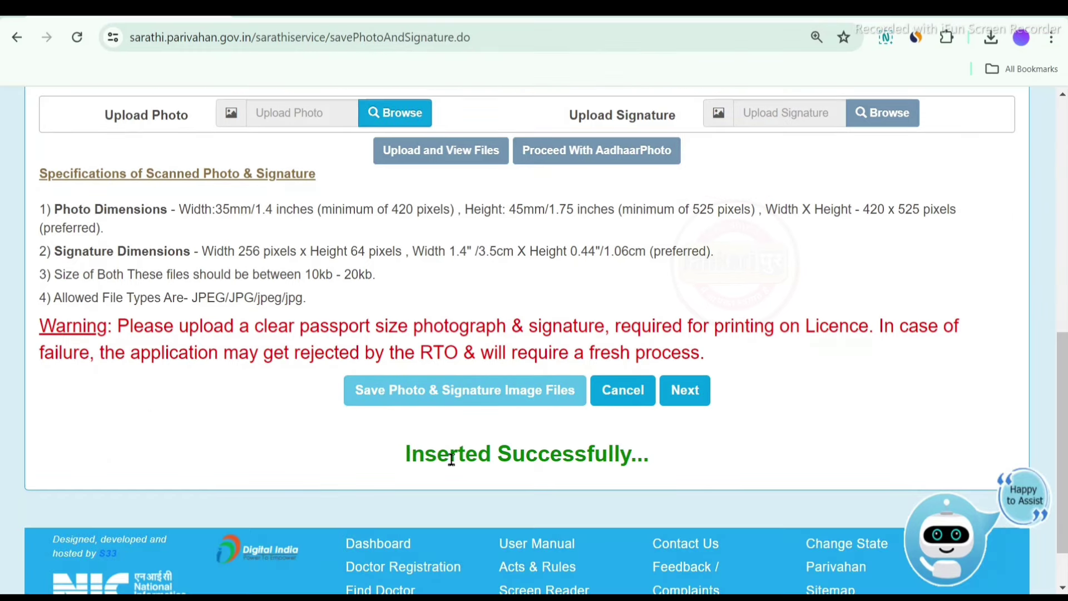
{"action": "left_click", "coordinate": [681, 402]}
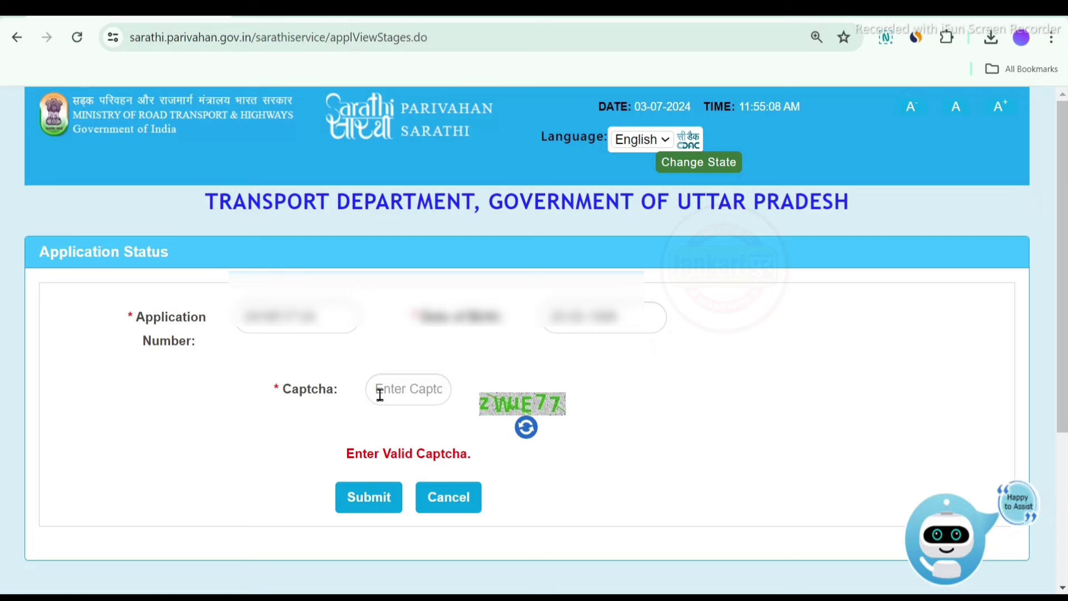
Submit the captcha and proceed to the pending Fee Payment stage totalling 400.00
{"action": "left_click", "coordinate": [386, 518]}
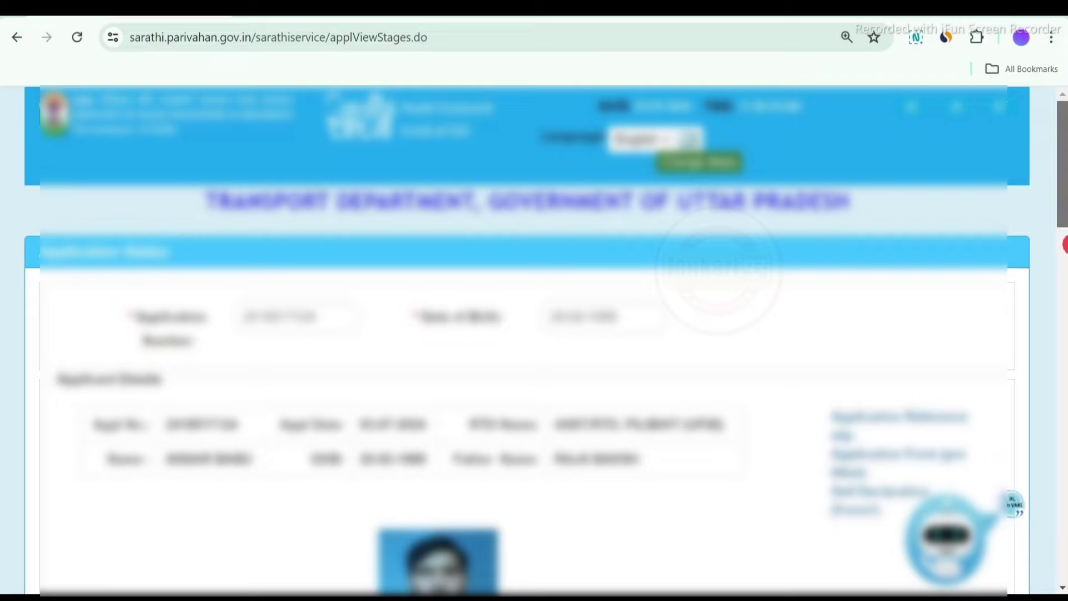
{"action": "left_click_drag", "start_coordinate": [1063, 228], "coordinate": [1064, 435]}
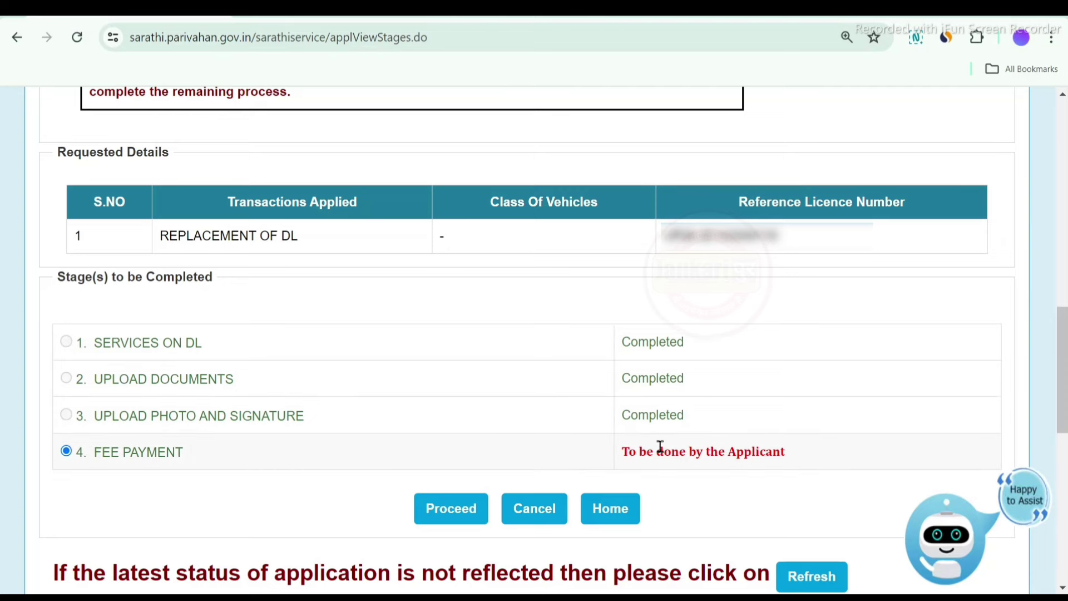
{"action": "left_click", "coordinate": [456, 515]}
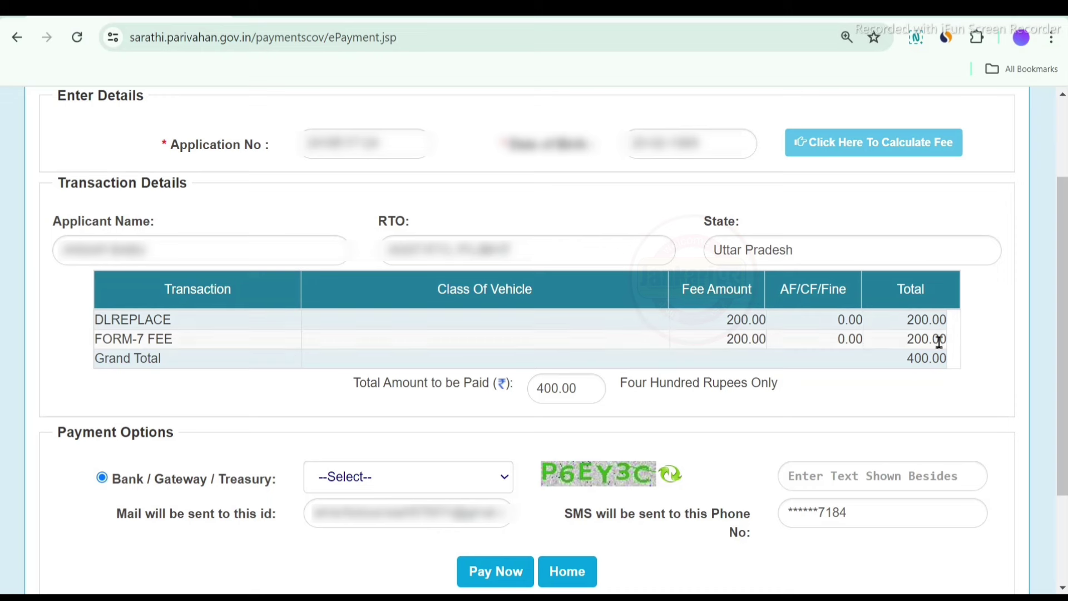
Check the 400.00 grand total and select State Bank of India as the payment gateway
{"action": "double_click", "coordinate": [912, 358]}
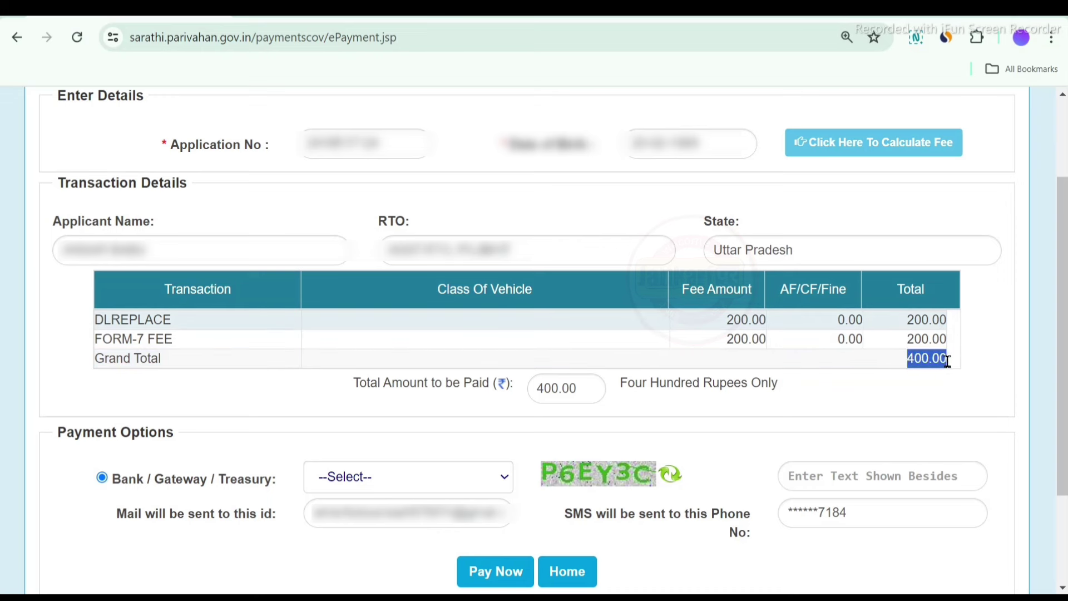
{"action": "left_click", "coordinate": [968, 358]}
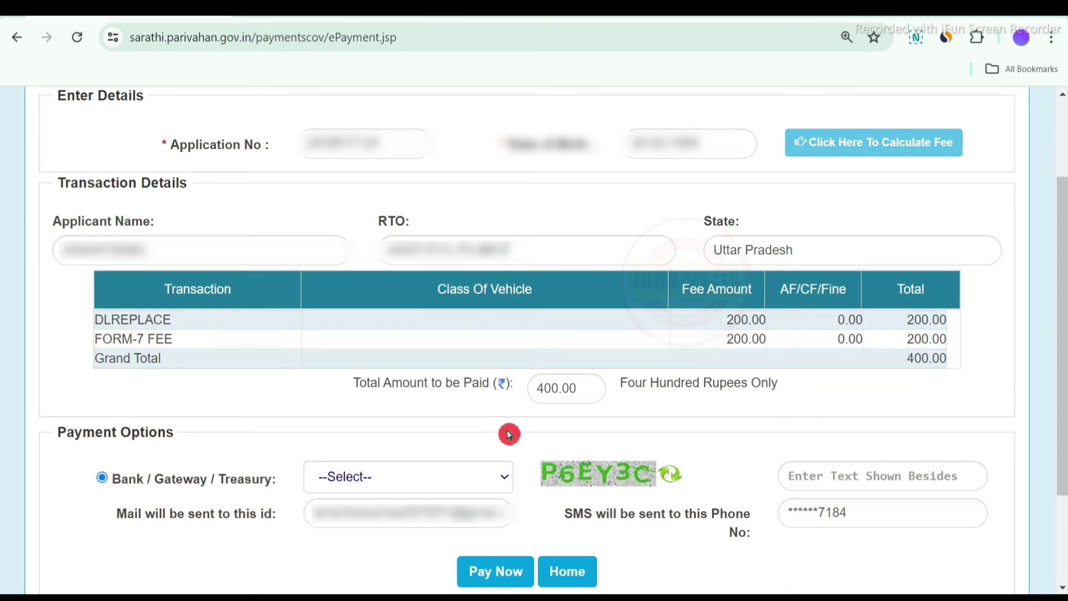
{"action": "left_click", "coordinate": [421, 474]}
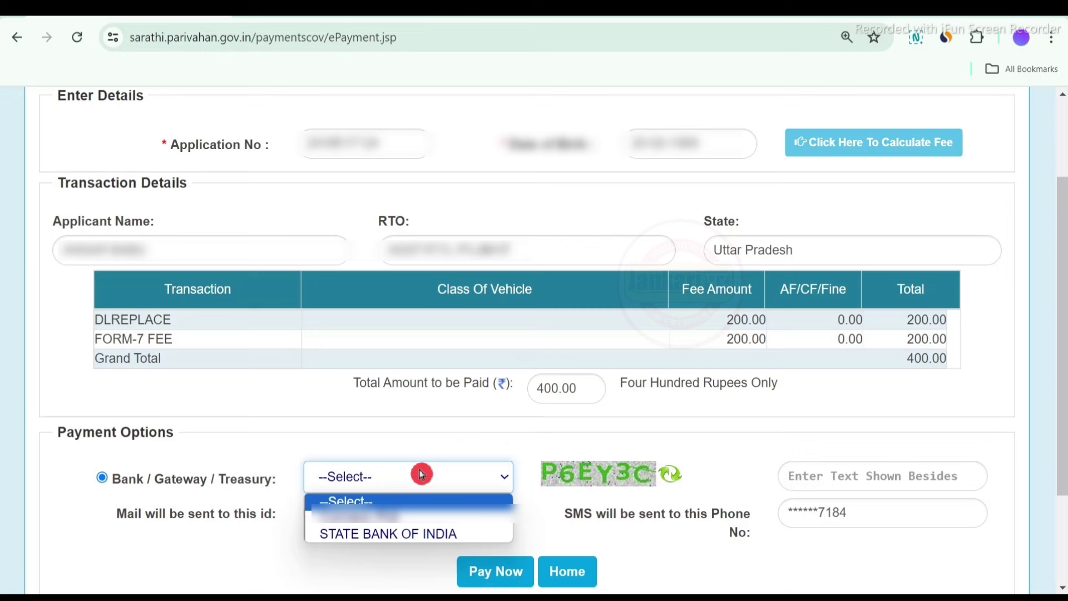
{"action": "left_click", "coordinate": [416, 536]}
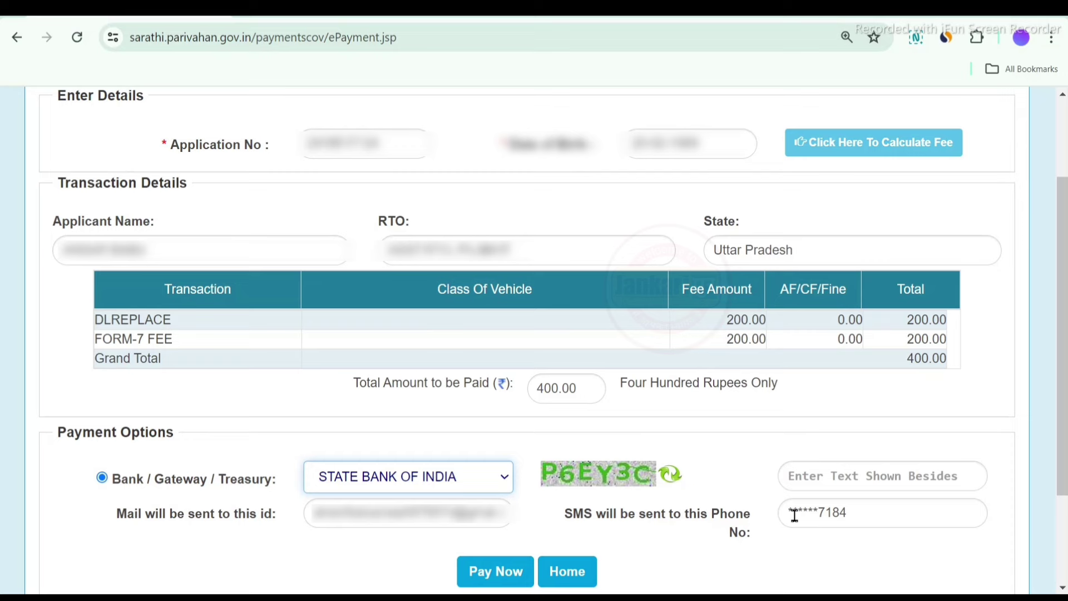
Confirm paying the fee, accept the terms and proceed to the bank's payment site
{"action": "left_click", "coordinate": [495, 573]}
{"action": "left_click", "coordinate": [517, 385]}
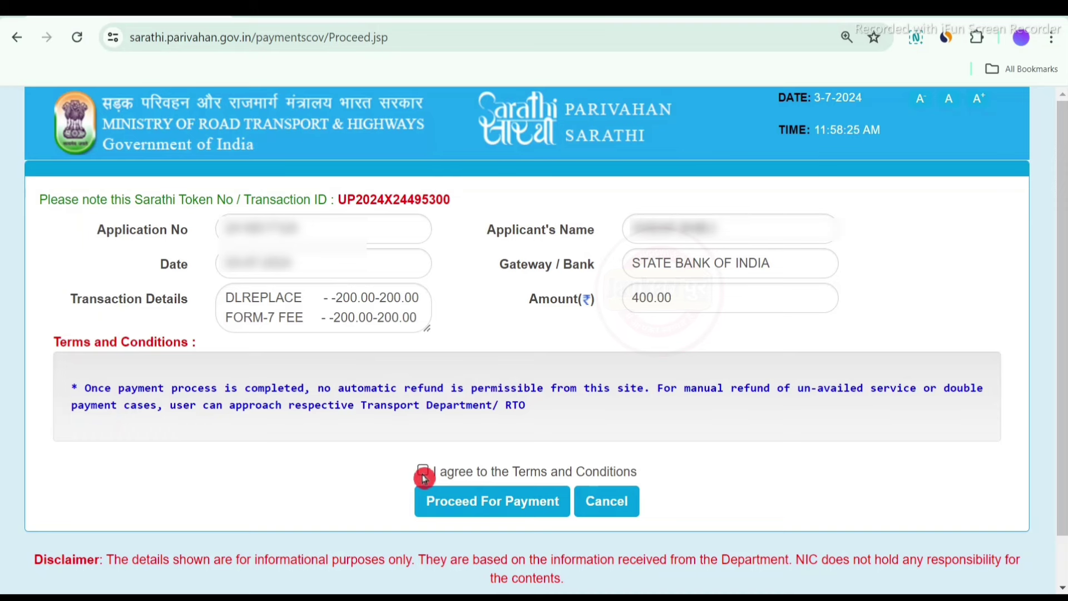
{"action": "left_click", "coordinate": [507, 503]}
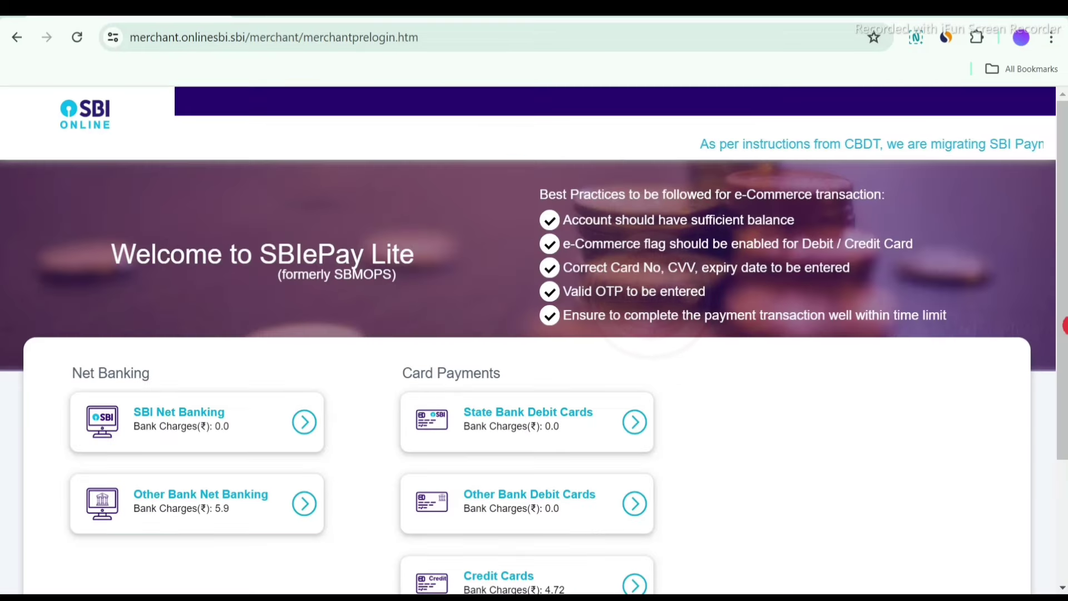
Choose Other Bank Debit Cards in SBIePay Lite and confirm the ₹400.00 payment details
{"action": "left_click_drag", "start_coordinate": [1064, 320], "coordinate": [1064, 428]}
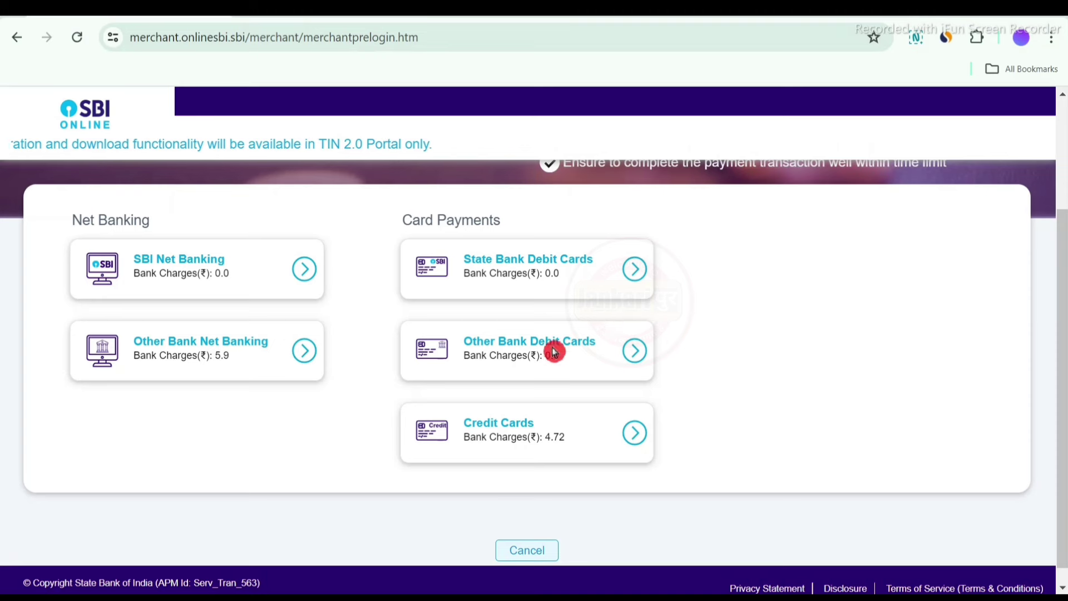
{"action": "left_click", "coordinate": [633, 355]}
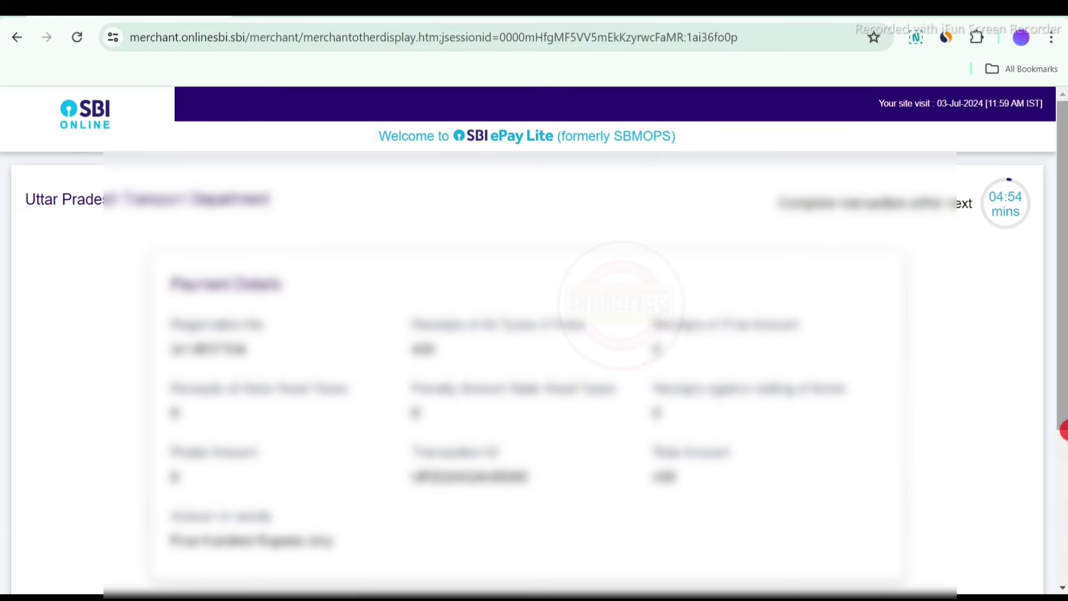
{"action": "scroll", "coordinate": [1063, 440], "scroll_direction": "down", "scroll_amount": 3}
{"action": "left_click", "coordinate": [537, 448]}
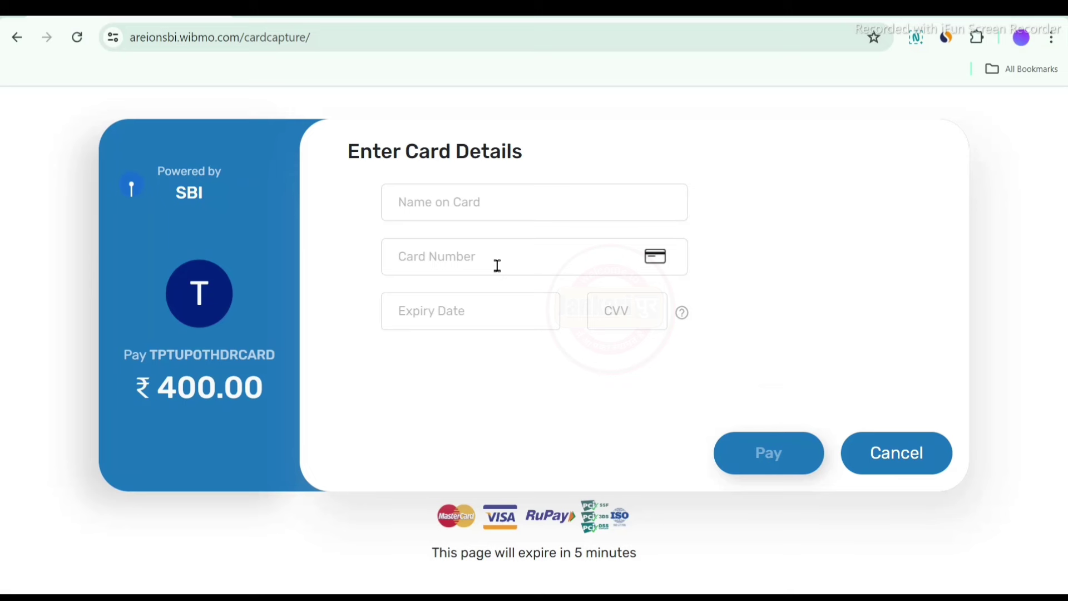
Fill in the saved card's details, pay ₹400.00 and authorise it with the OTP
{"action": "left_click", "coordinate": [582, 324]}
{"action": "left_click", "coordinate": [614, 397]}
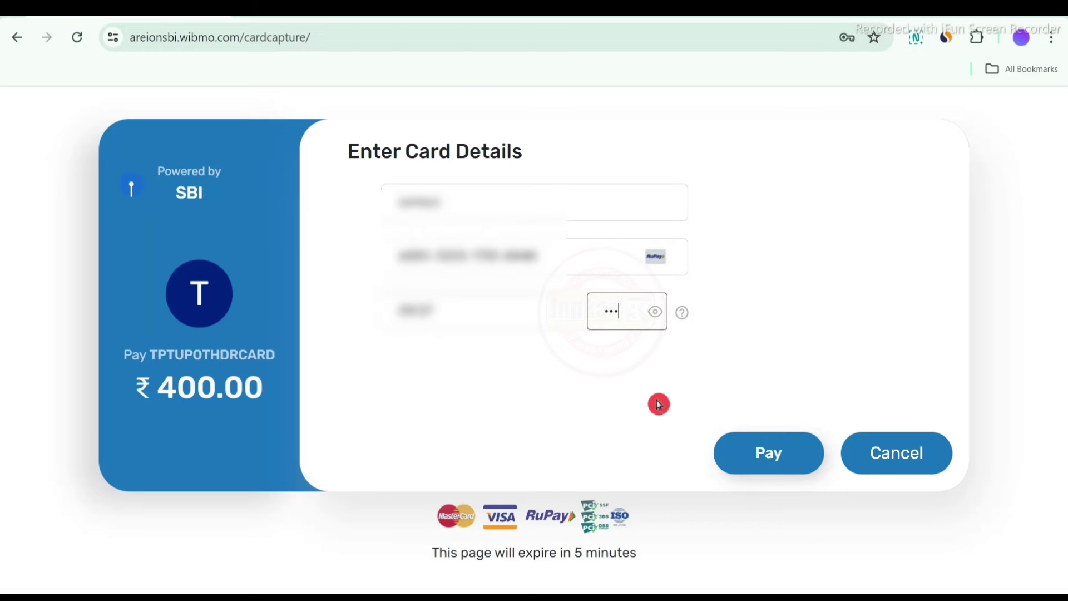
{"action": "left_click", "coordinate": [772, 459]}
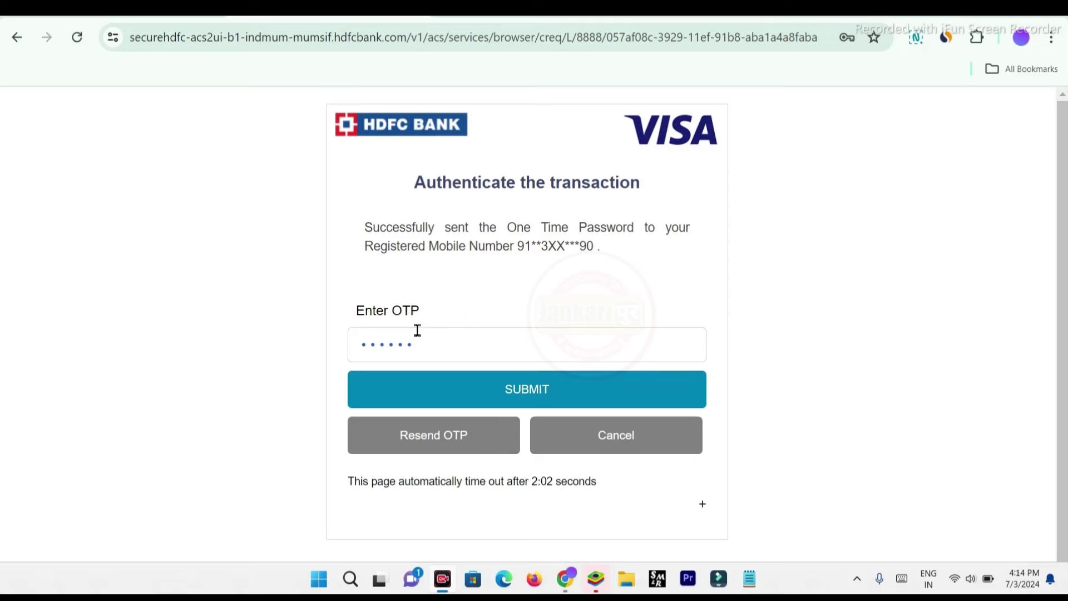
{"action": "left_click", "coordinate": [538, 394]}
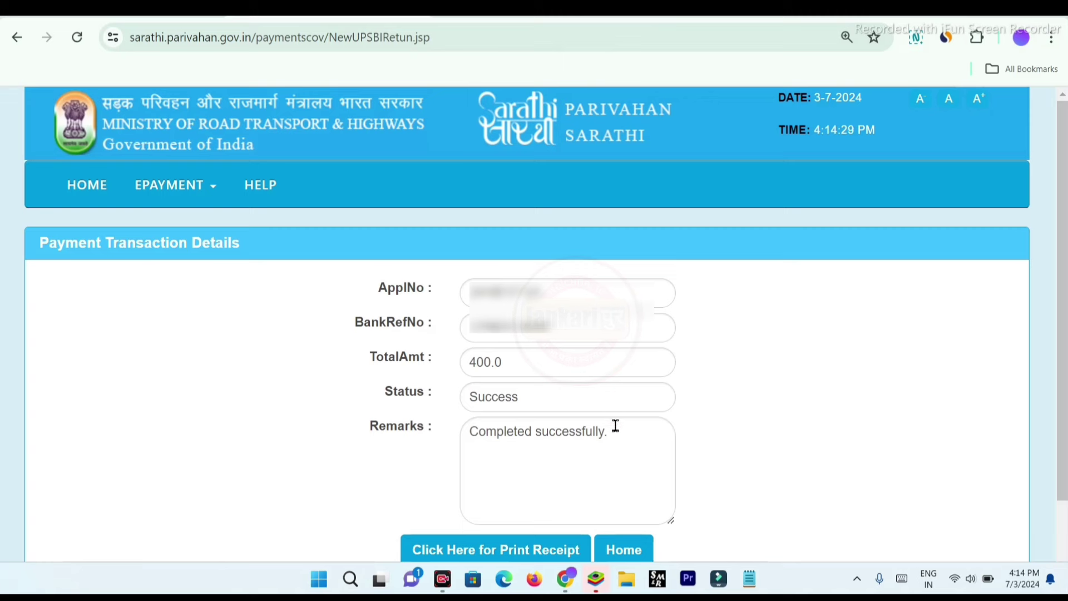
Request the printable receipt for the successful 400.0 fee payment
{"action": "left_click", "coordinate": [399, 547]}
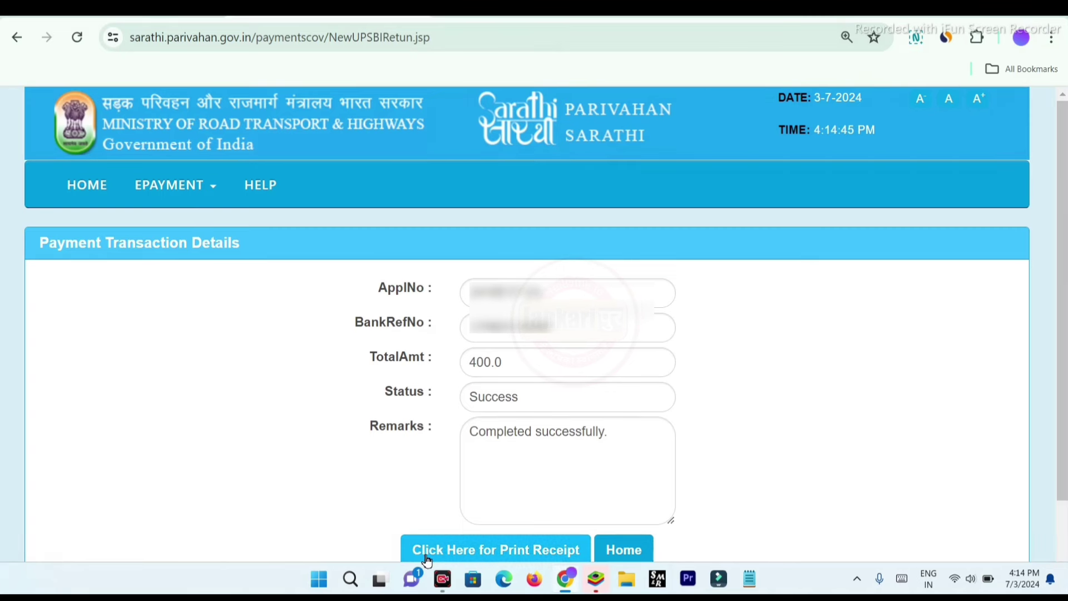
{"action": "left_click", "coordinate": [470, 556]}
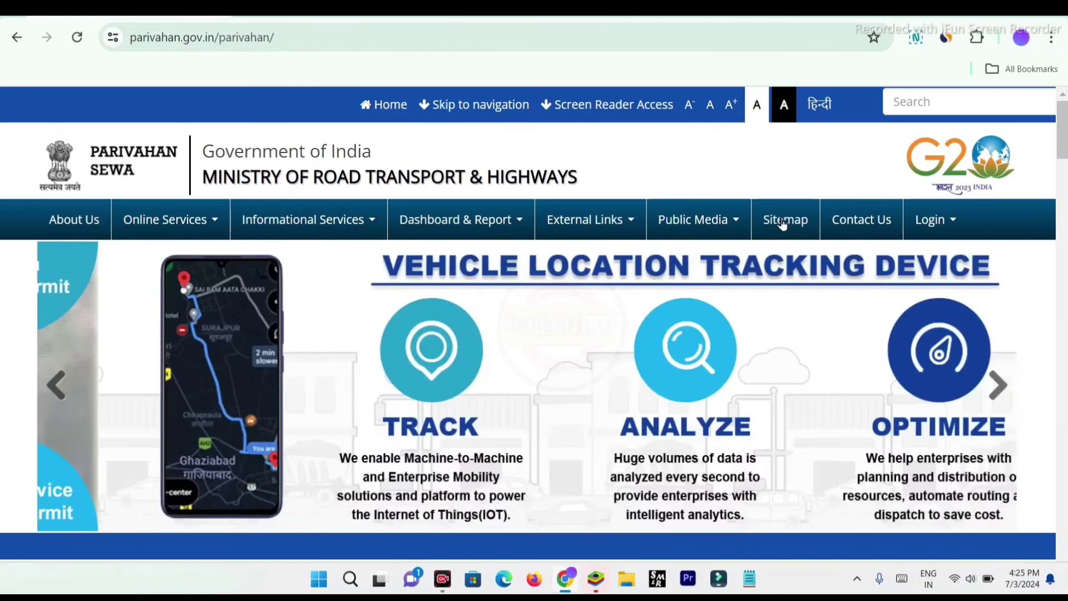
Open More under Drivers/ Learners License in the License Related Services section
{"action": "left_click_drag", "start_coordinate": [1064, 135], "coordinate": [1064, 179]}
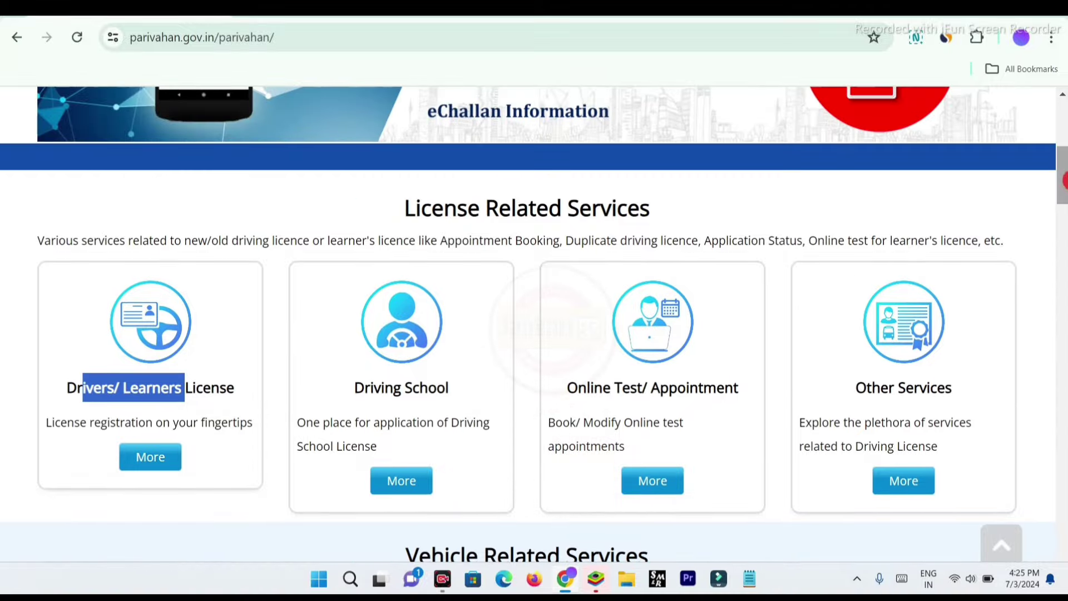
{"action": "left_click", "coordinate": [152, 464]}
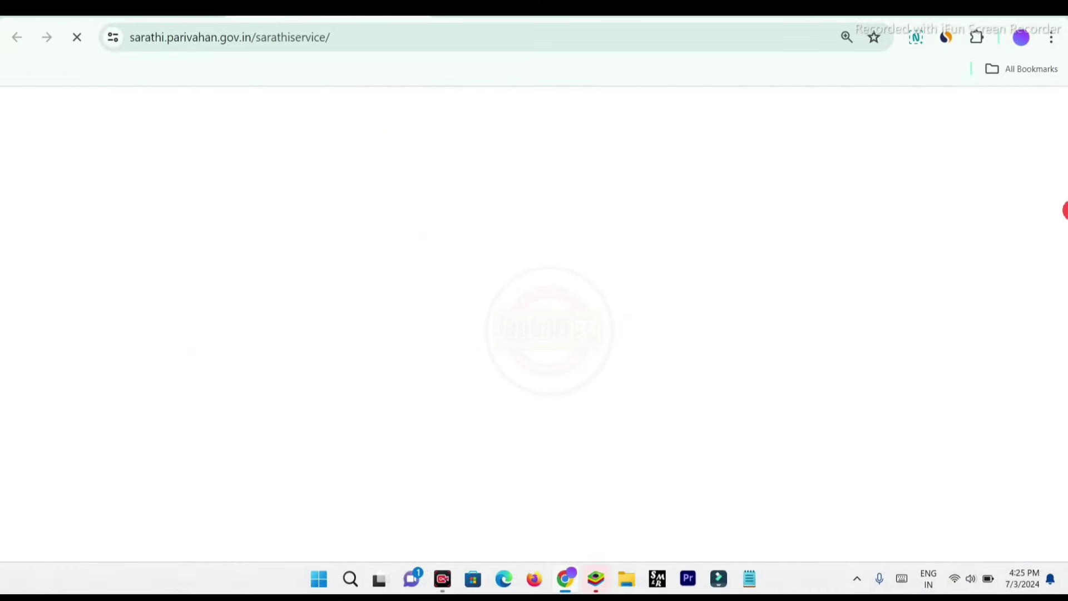